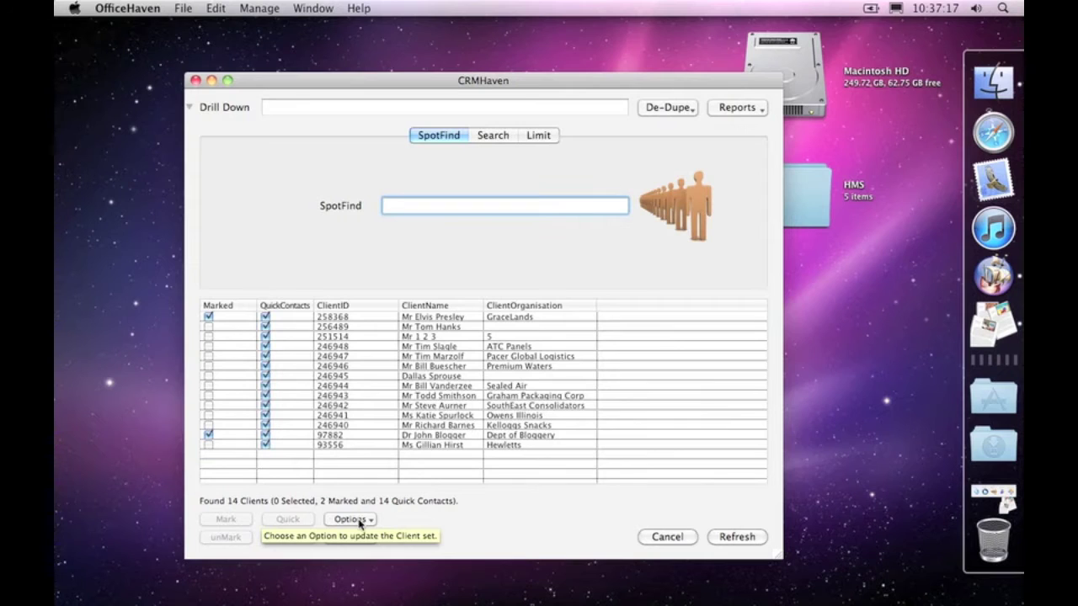
- Set up a client export with Blank Template for the rows and All for the fields
{"action": "left_click", "coordinate": [361, 524]}
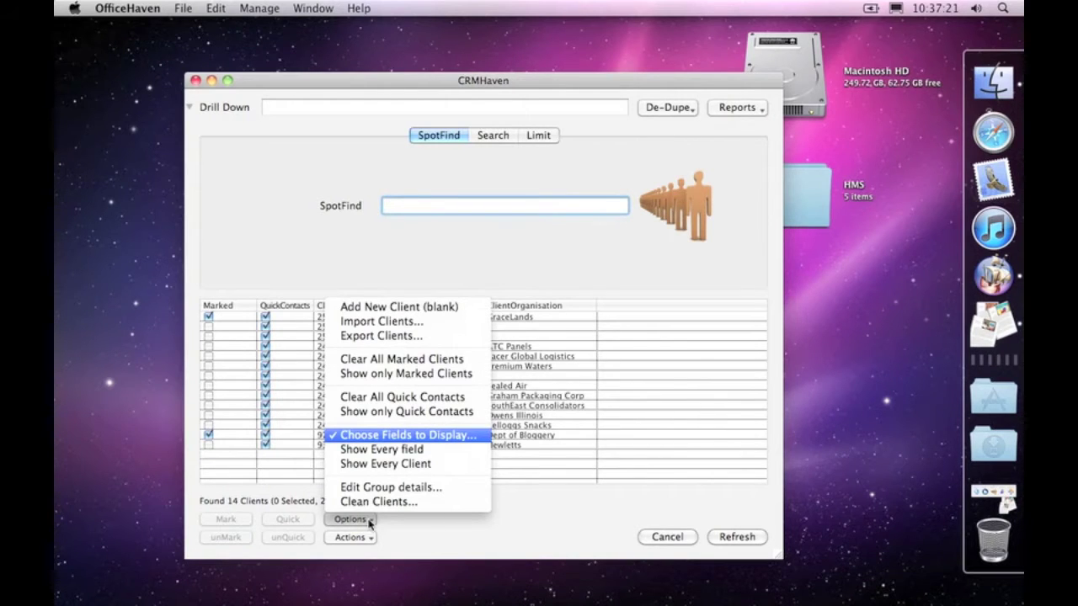
{"action": "left_click", "coordinate": [387, 338]}
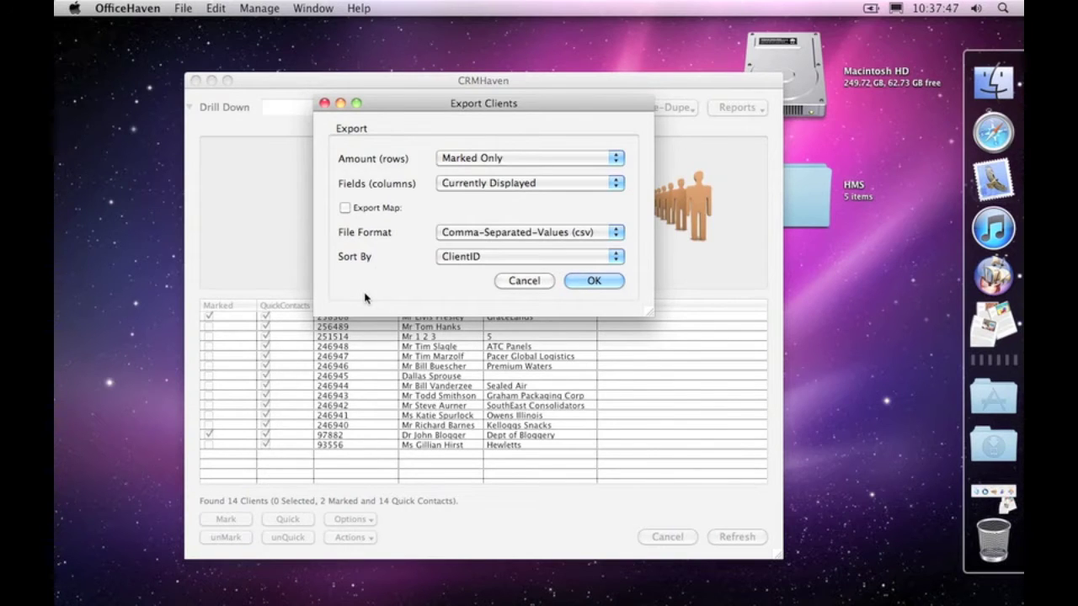
{"action": "left_click", "coordinate": [503, 160]}
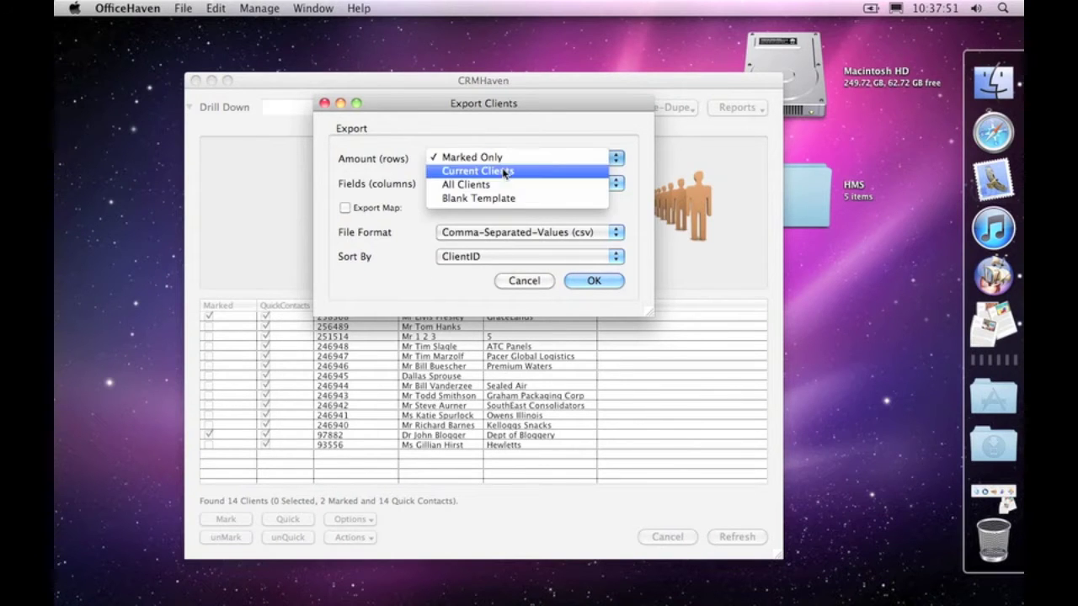
{"action": "left_click", "coordinate": [505, 199]}
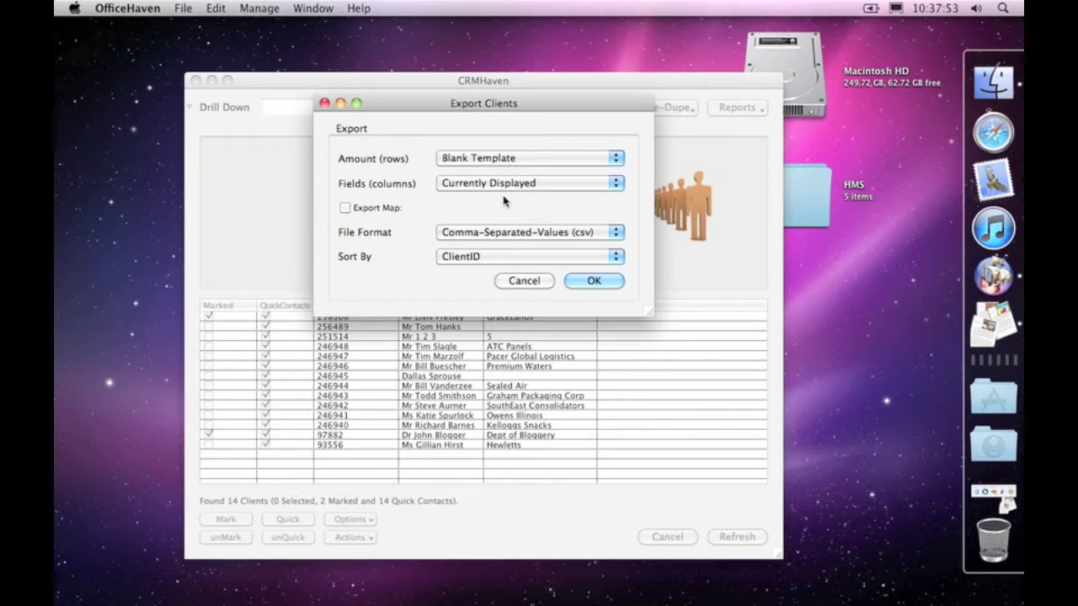
{"action": "left_click", "coordinate": [509, 189]}
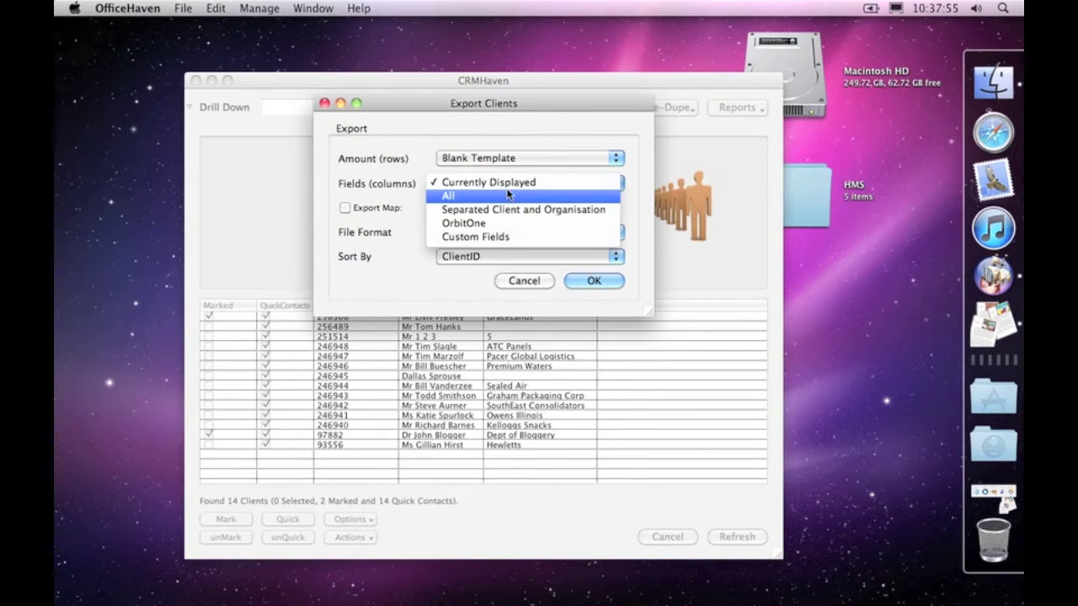
{"action": "left_click", "coordinate": [508, 196]}
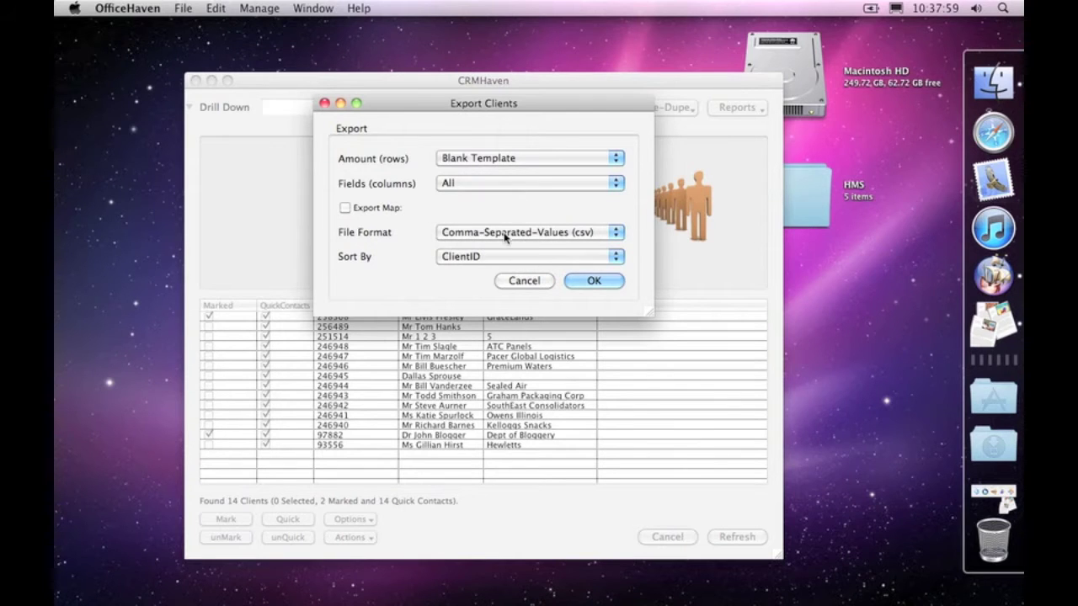
- Run the client export and save it to the Desktop as Headers.csv
{"action": "left_click", "coordinate": [595, 282]}
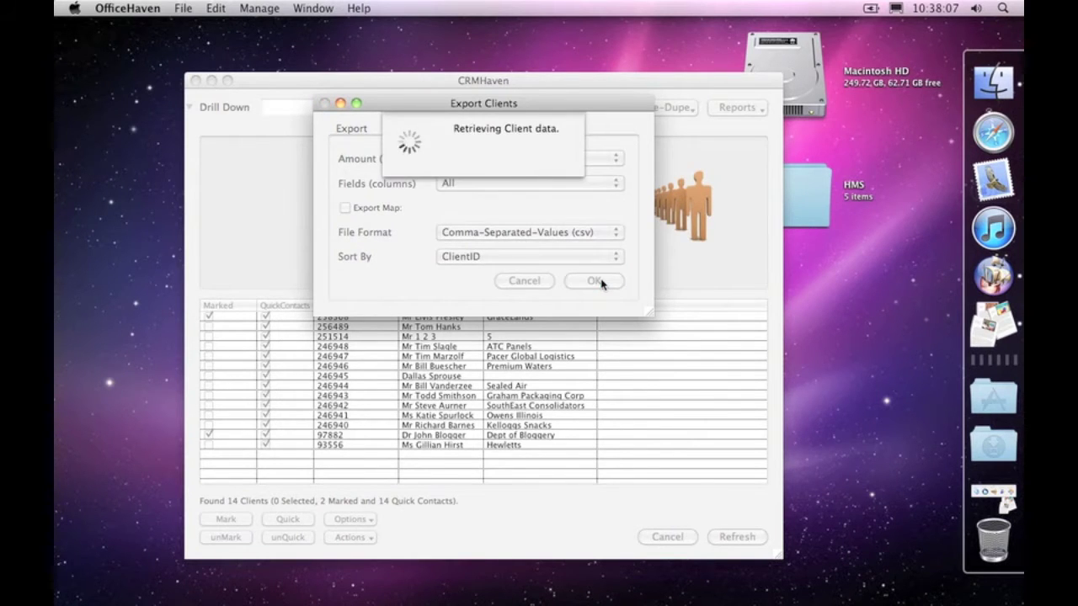
{"action": "type", "text": "Head"}
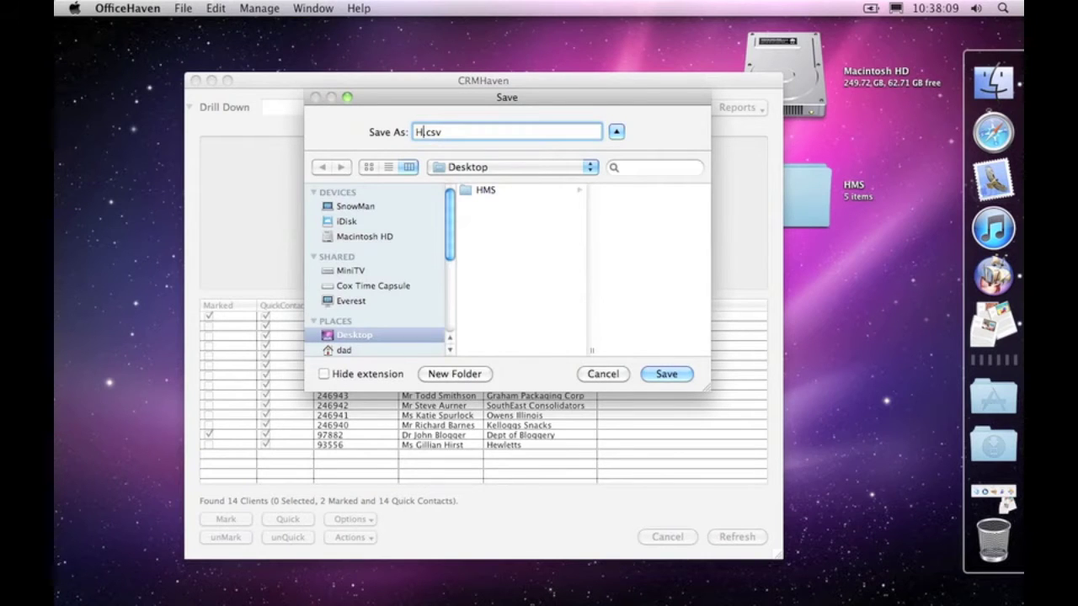
{"action": "type", "text": "ers"}
{"action": "left_click", "coordinate": [666, 376]}
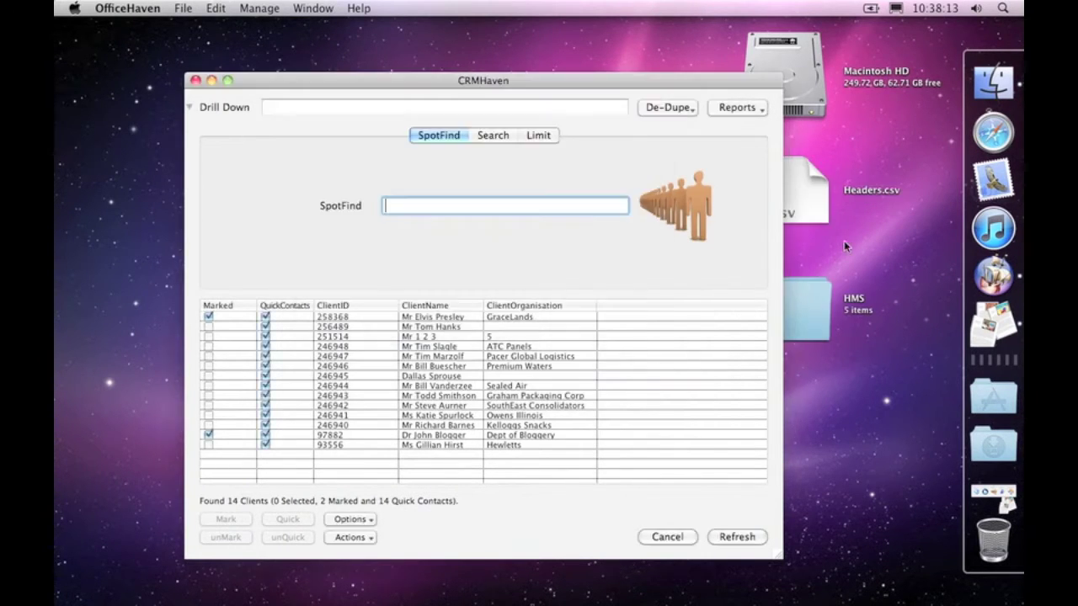
- Open Headers.csv from the desktop in NeoOffice, examine the field headers across row 1, and close the file
{"action": "double_click", "coordinate": [815, 189]}
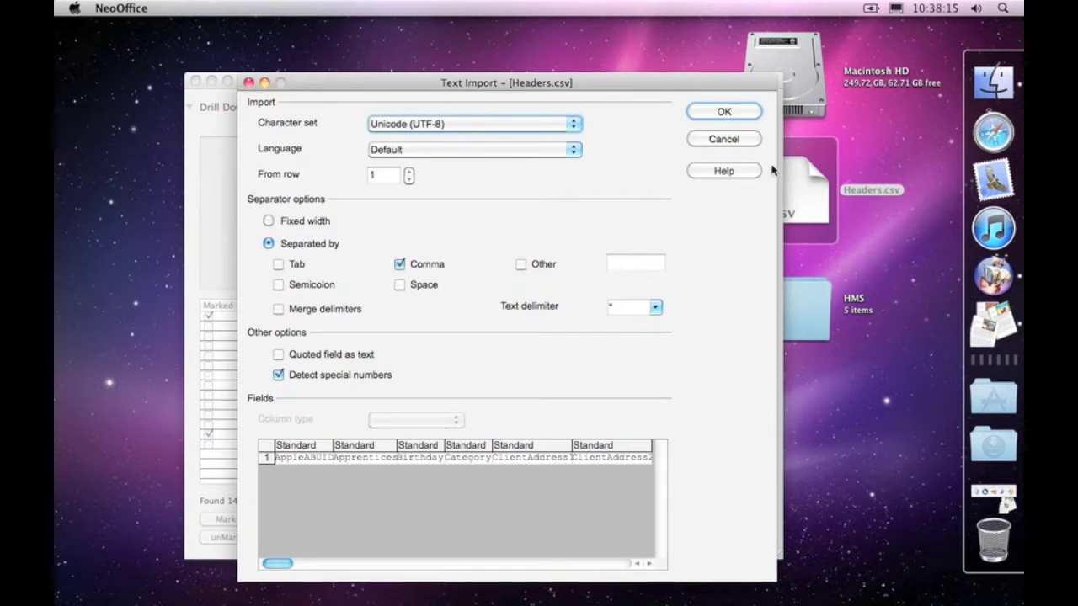
{"action": "left_click", "coordinate": [737, 112]}
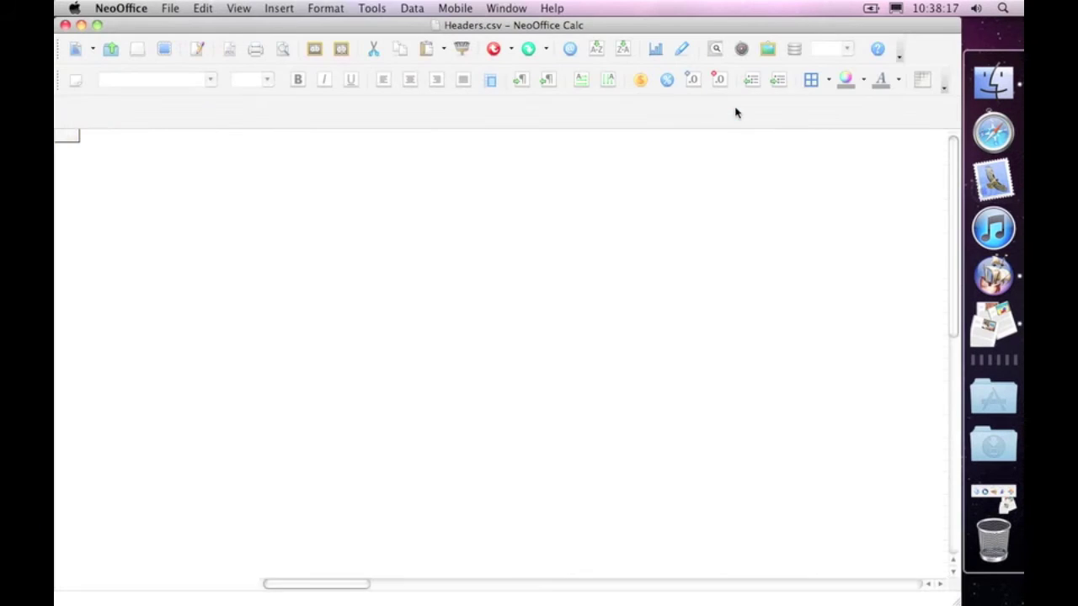
{"action": "key", "text": "Right"}
{"action": "key", "text": "Right"}
{"action": "key", "text": "Right"}
{"action": "key", "text": "Right"}
{"action": "key", "text": "Right"}
{"action": "key", "text": "Right"}
{"action": "key", "text": "Right"}
{"action": "key", "text": "Right"}
{"action": "key", "text": "Right"}
{"action": "key", "text": "Right"}
{"action": "key", "text": "Right"}
{"action": "key", "text": "Right"}
{"action": "key", "text": "Right"}
{"action": "key", "text": "Right"}
{"action": "key", "text": "Right"}
{"action": "key", "text": "Right"}
{"action": "key", "text": "Right"}
{"action": "key", "text": "Right"}
{"action": "key", "text": "Right"}
{"action": "key", "text": "Right"}
{"action": "key", "text": "Right"}
{"action": "key", "text": "Right"}
{"action": "key", "text": "Right"}
{"action": "key", "text": "Right"}
{"action": "key", "text": "Right"}
{"action": "key", "text": "Right"}
{"action": "key", "text": "Right"}
{"action": "key", "text": "super+Right"}
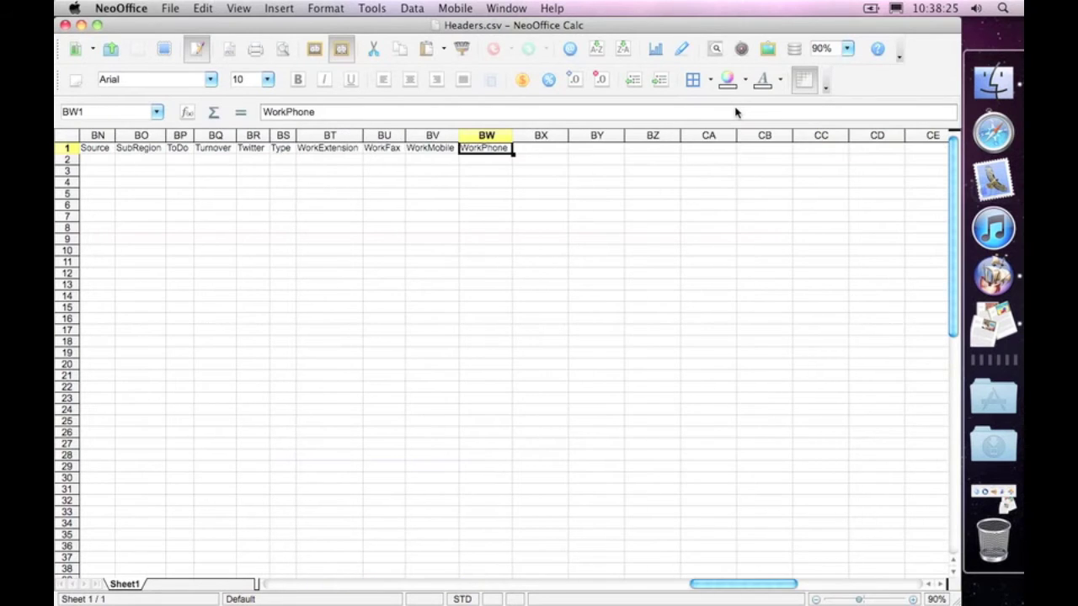
{"action": "key", "text": "super+Left"}
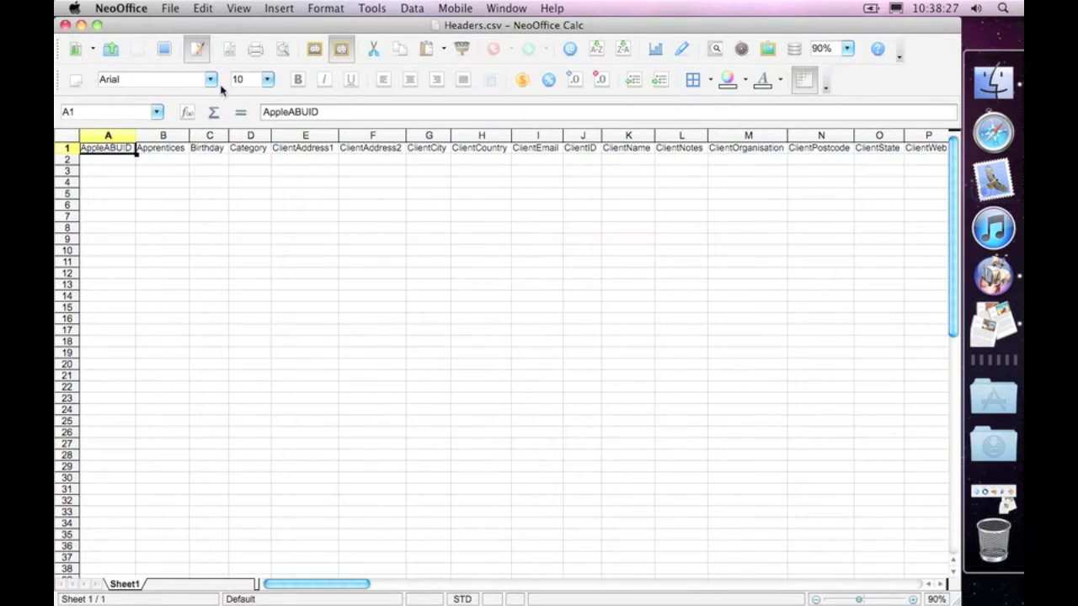
{"action": "left_click", "coordinate": [67, 28]}
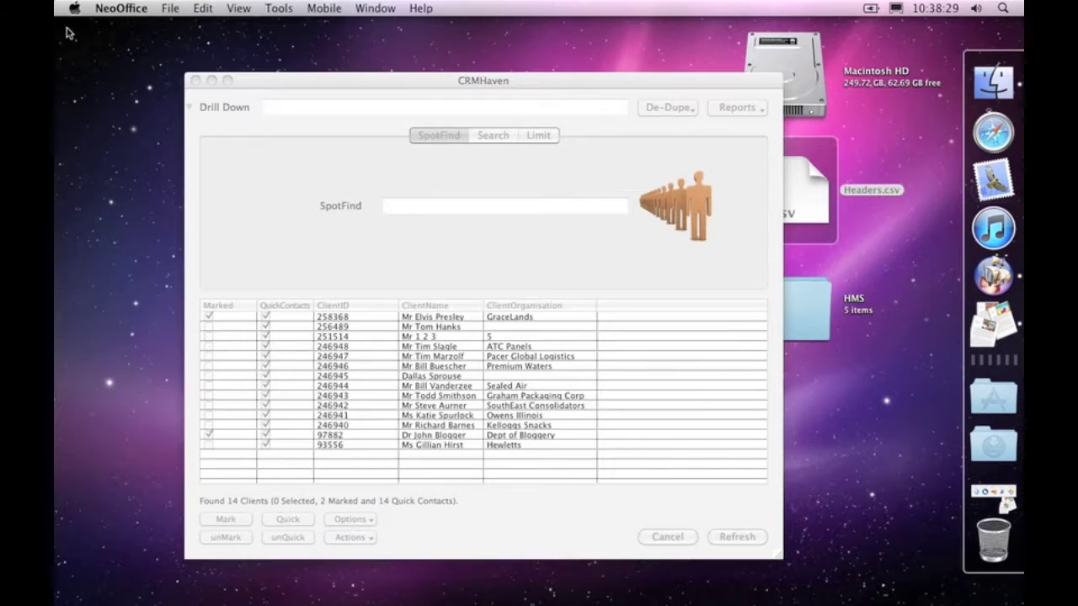
- Switch back to OfficeHaven, open the selection of CRM fields to display, and turn all fields off
{"action": "left_click", "coordinate": [366, 228]}
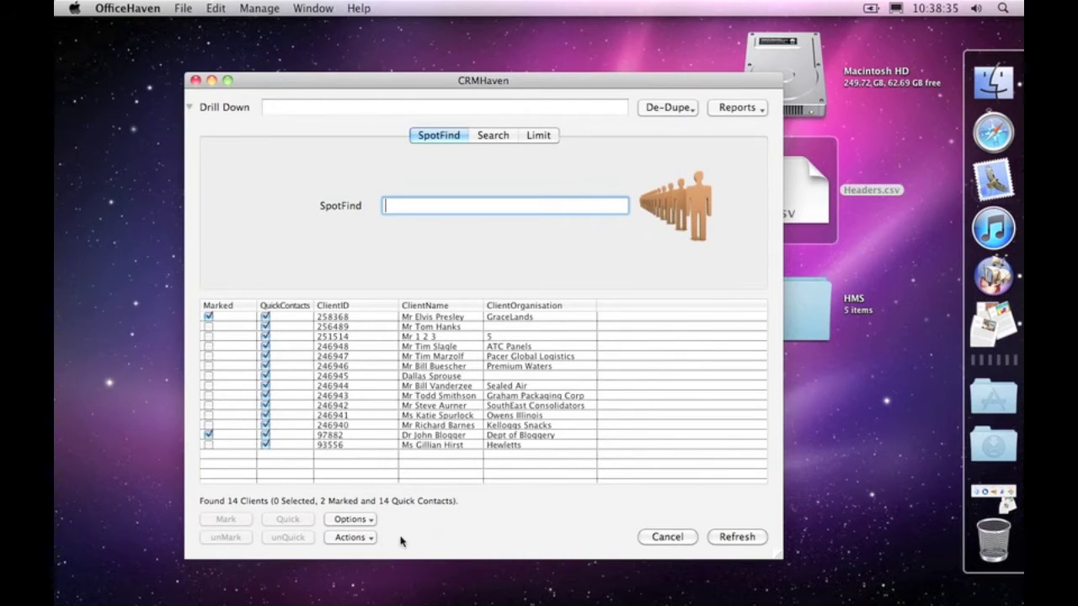
{"action": "left_click", "coordinate": [361, 521]}
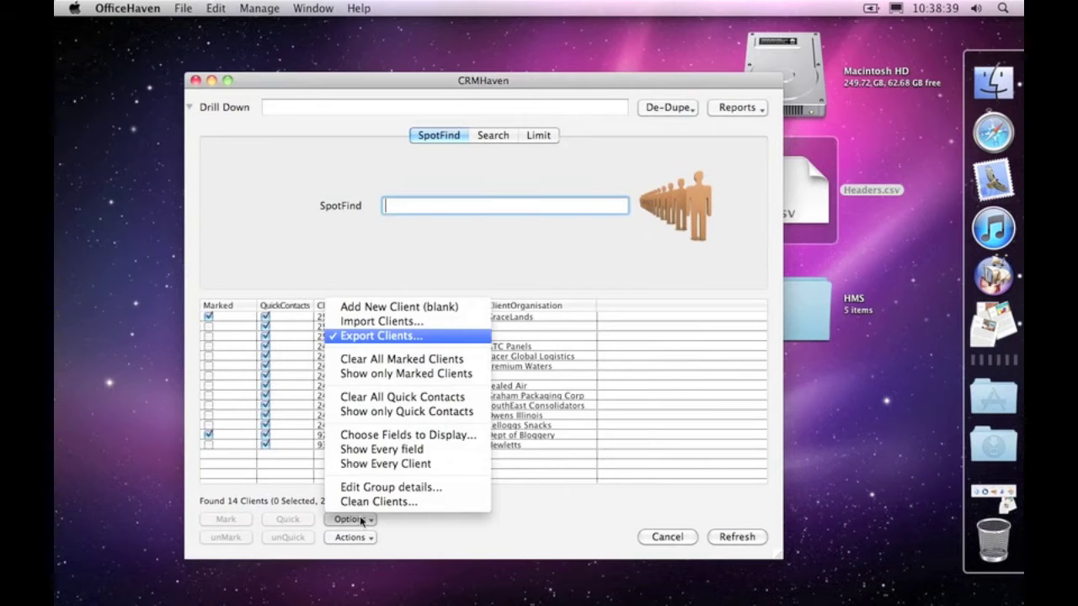
{"action": "left_click", "coordinate": [379, 435]}
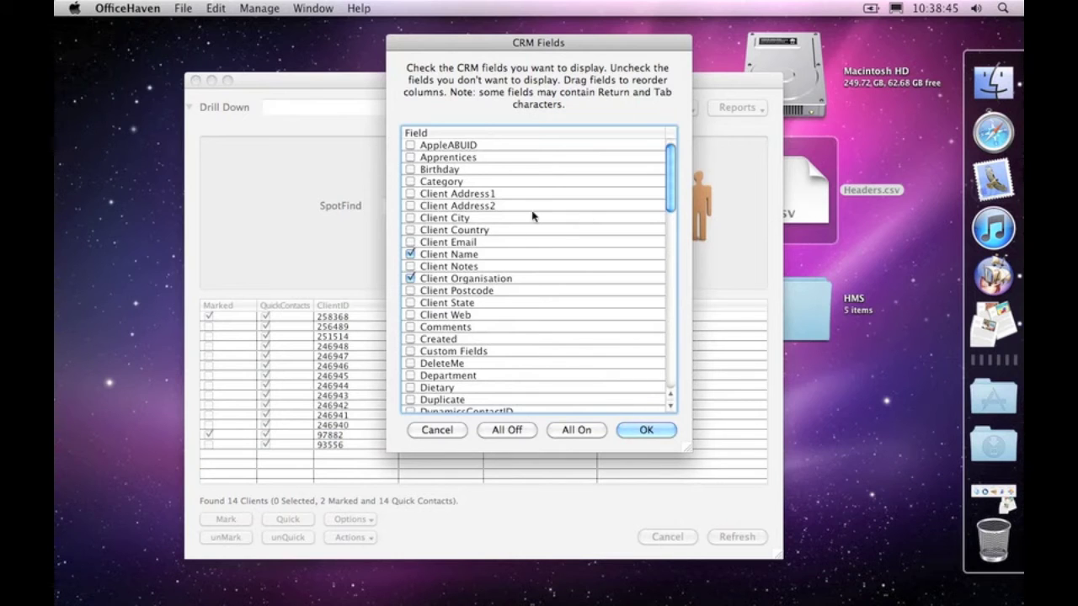
{"action": "left_click_drag", "start_coordinate": [585, 44], "coordinate": [794, 50]}
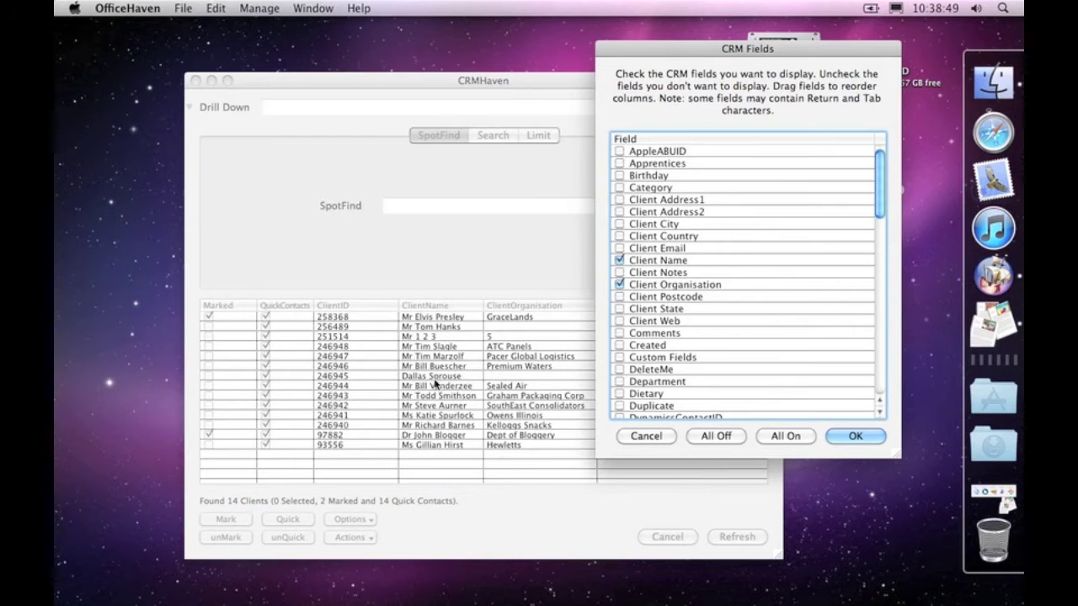
{"action": "left_click_drag", "start_coordinate": [692, 48], "coordinate": [533, 46]}
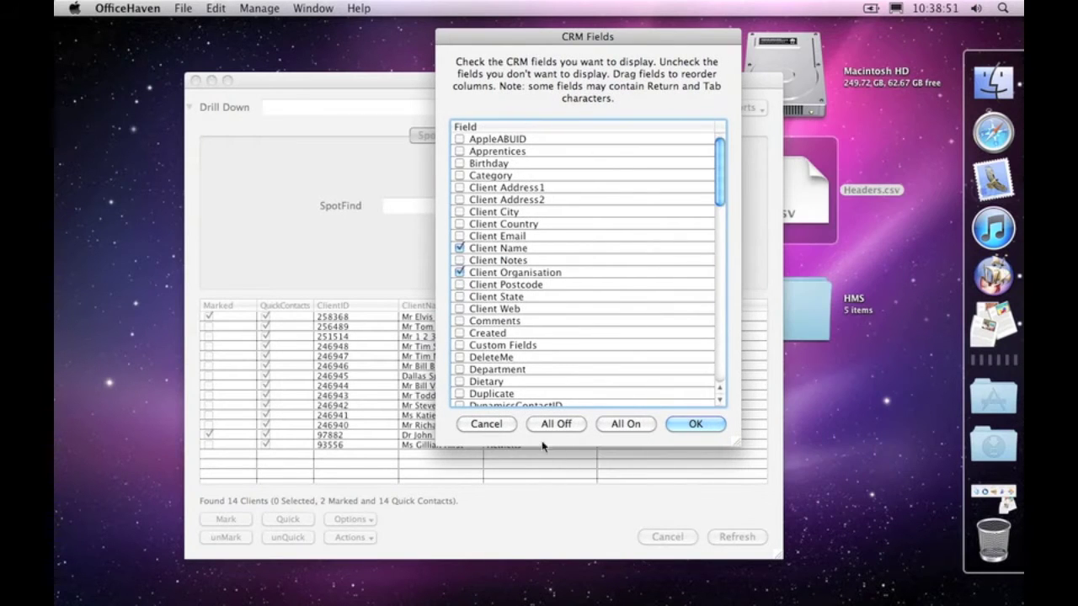
{"action": "left_click", "coordinate": [561, 424]}
{"action": "left_click_drag", "start_coordinate": [610, 37], "coordinate": [529, 25]}
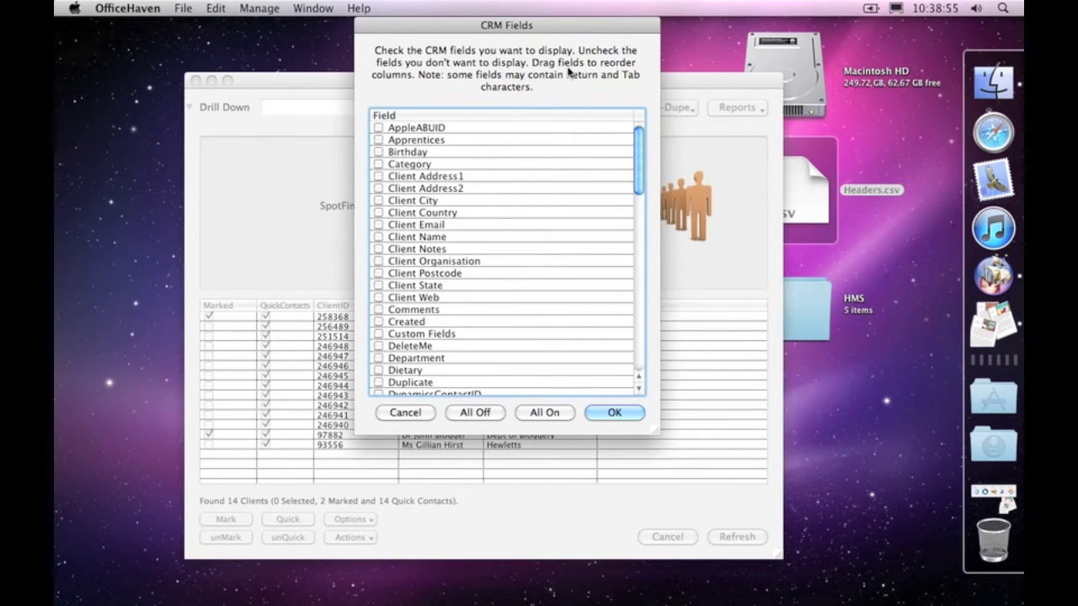
{"action": "left_click_drag", "start_coordinate": [660, 435], "coordinate": [763, 603]}
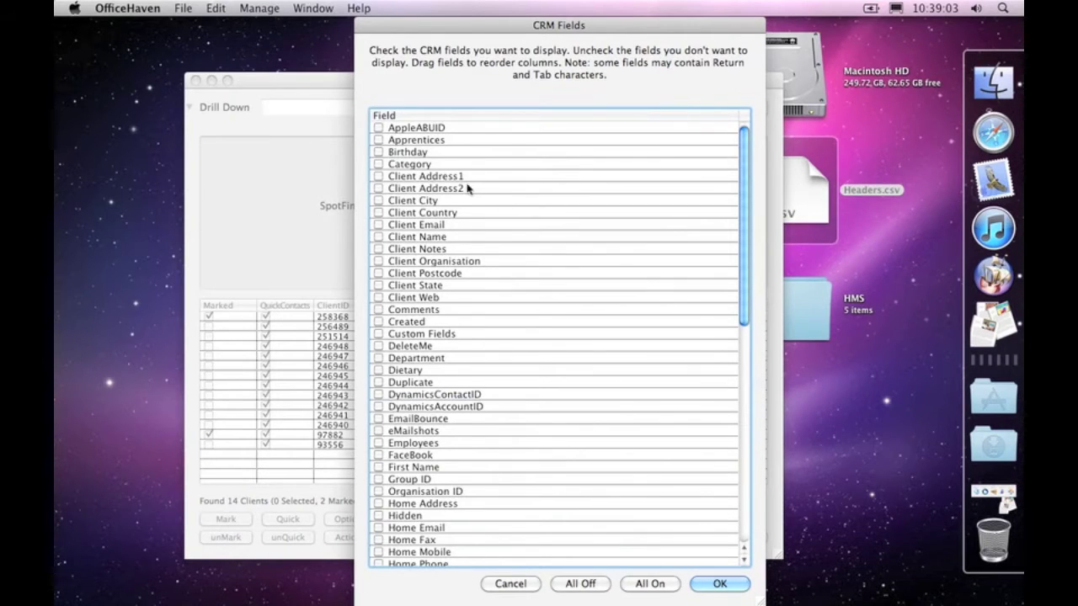
- Enable every client field for display, from Client Address1 through Client Web
{"action": "left_click", "coordinate": [379, 177]}
{"action": "left_click", "coordinate": [379, 189]}
{"action": "left_click", "coordinate": [379, 200]}
{"action": "left_click", "coordinate": [379, 213]}
{"action": "left_click", "coordinate": [379, 225]}
{"action": "left_click", "coordinate": [379, 238]}
{"action": "left_click", "coordinate": [379, 249]}
{"action": "left_click", "coordinate": [379, 261]}
{"action": "left_click", "coordinate": [379, 285]}
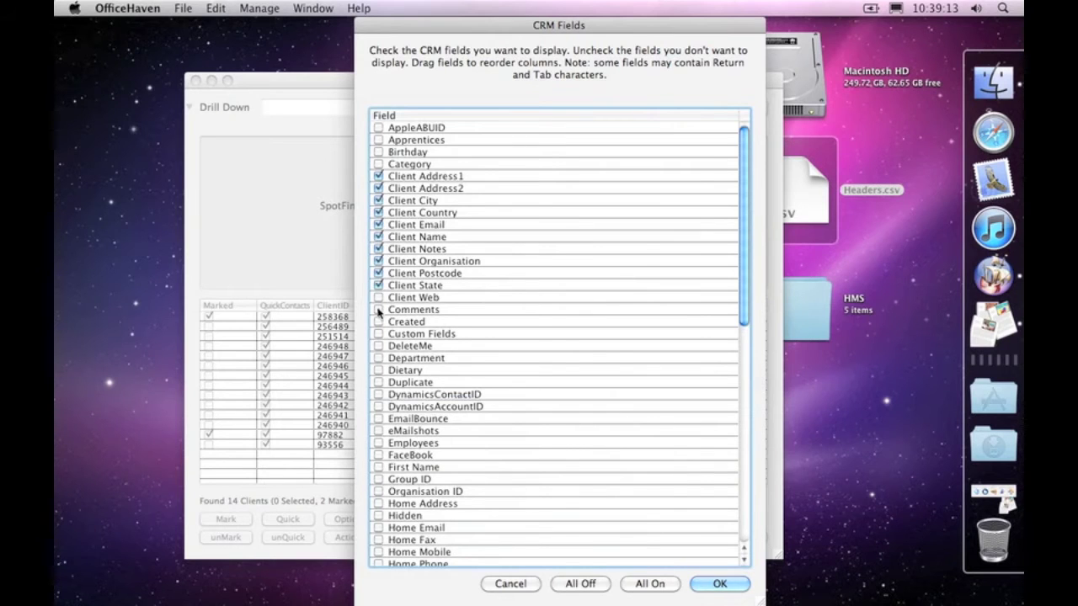
{"action": "left_click", "coordinate": [379, 298]}
- Enable the First Name, Last Name and Work Phone fields as well, and apply the field selection
{"action": "left_click_drag", "start_coordinate": [744, 204], "coordinate": [745, 353]}
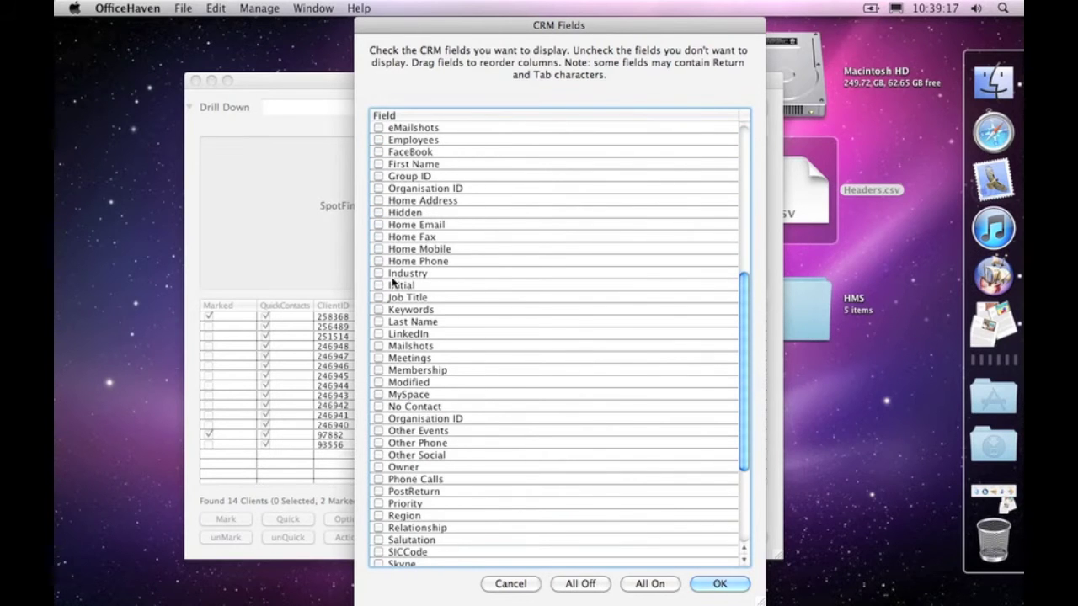
{"action": "left_click", "coordinate": [379, 164]}
{"action": "left_click", "coordinate": [379, 322]}
{"action": "scroll", "coordinate": [498, 472], "scroll_direction": "down", "scroll_amount": 4}
{"action": "left_click", "coordinate": [378, 552]}
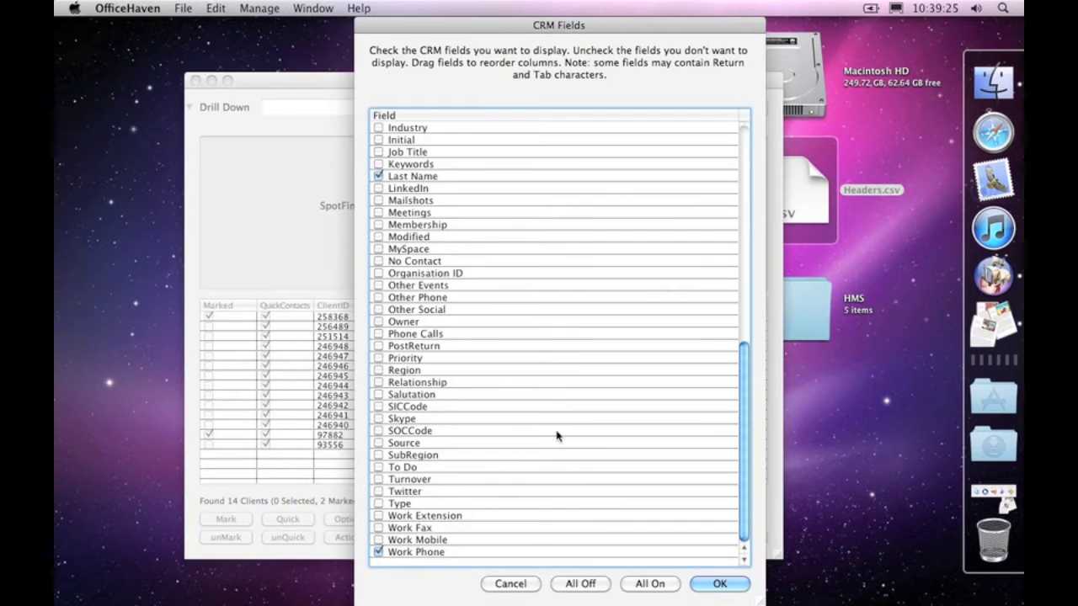
{"action": "scroll", "coordinate": [559, 432], "scroll_direction": "up", "scroll_amount": 8}
{"action": "scroll", "coordinate": [557, 435], "scroll_direction": "up", "scroll_amount": 5}
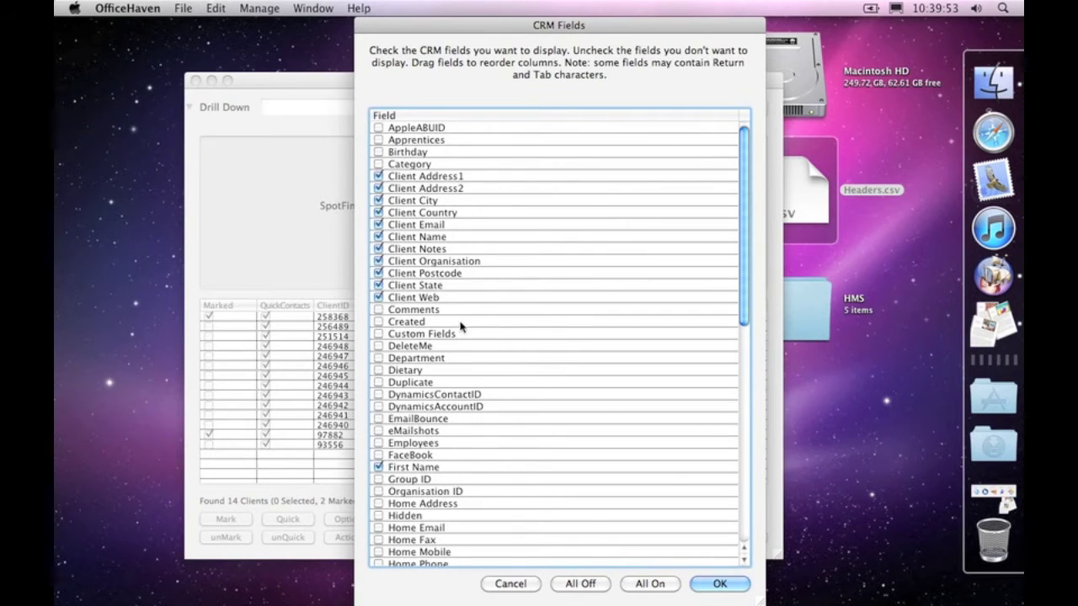
{"action": "left_click", "coordinate": [719, 584]}
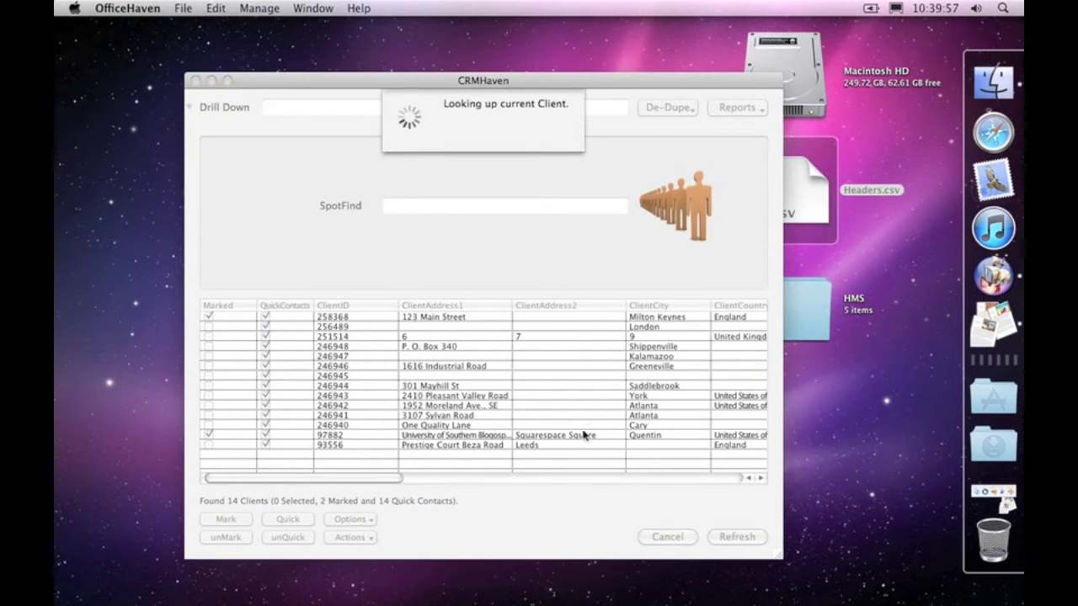
- Set up another client export with Marked Only rows and Currently Displayed fields
{"action": "left_click_drag", "start_coordinate": [343, 483], "coordinate": [303, 488]}
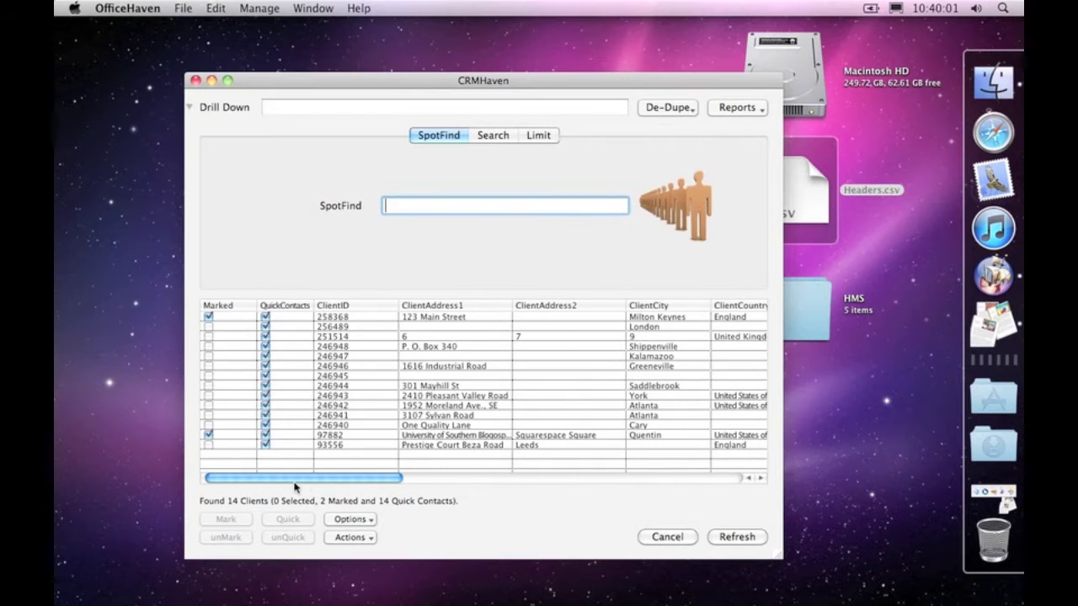
{"action": "left_click", "coordinate": [351, 519]}
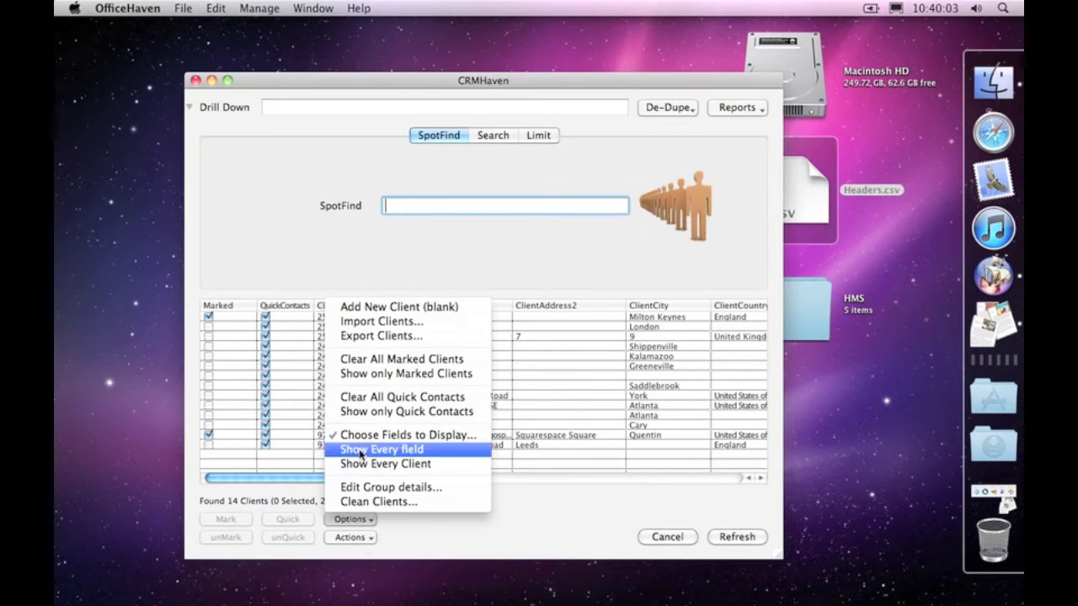
{"action": "left_click", "coordinate": [381, 335]}
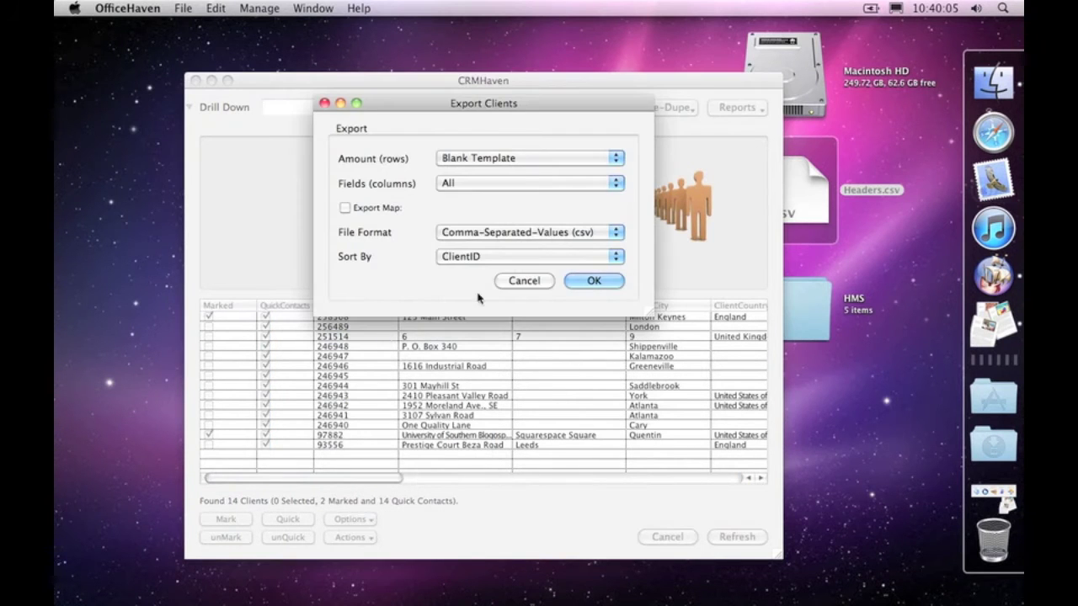
{"action": "left_click", "coordinate": [481, 157]}
{"action": "left_click", "coordinate": [481, 116]}
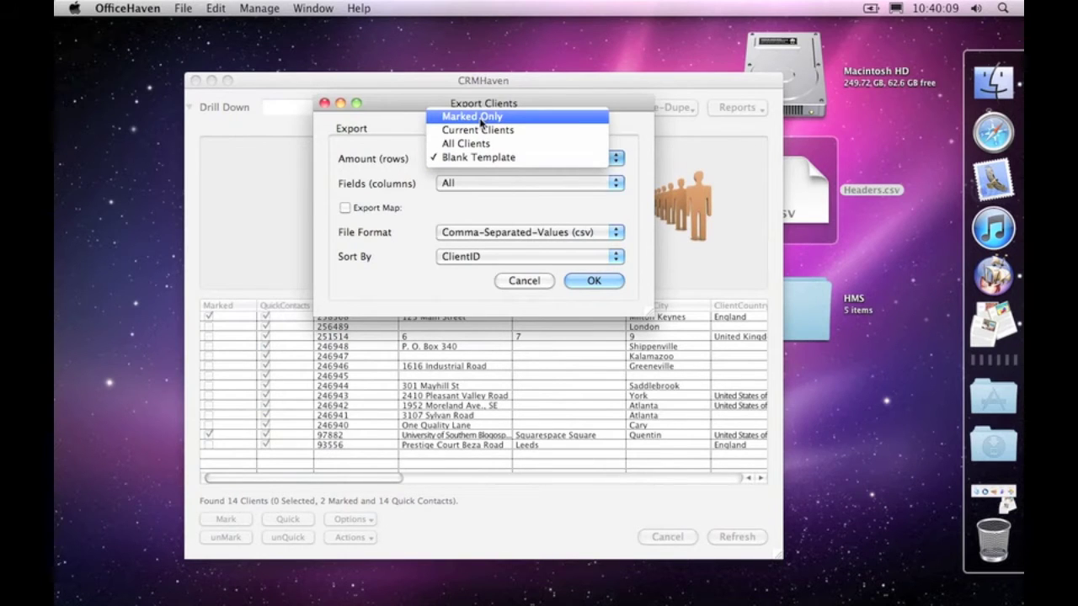
{"action": "left_click", "coordinate": [481, 120]}
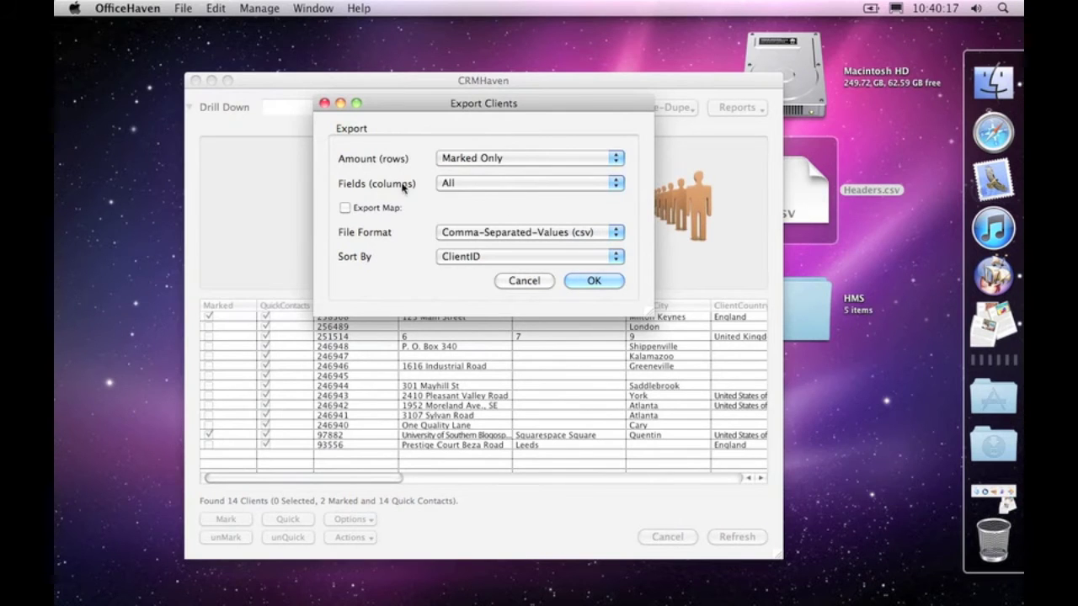
{"action": "left_click", "coordinate": [464, 183]}
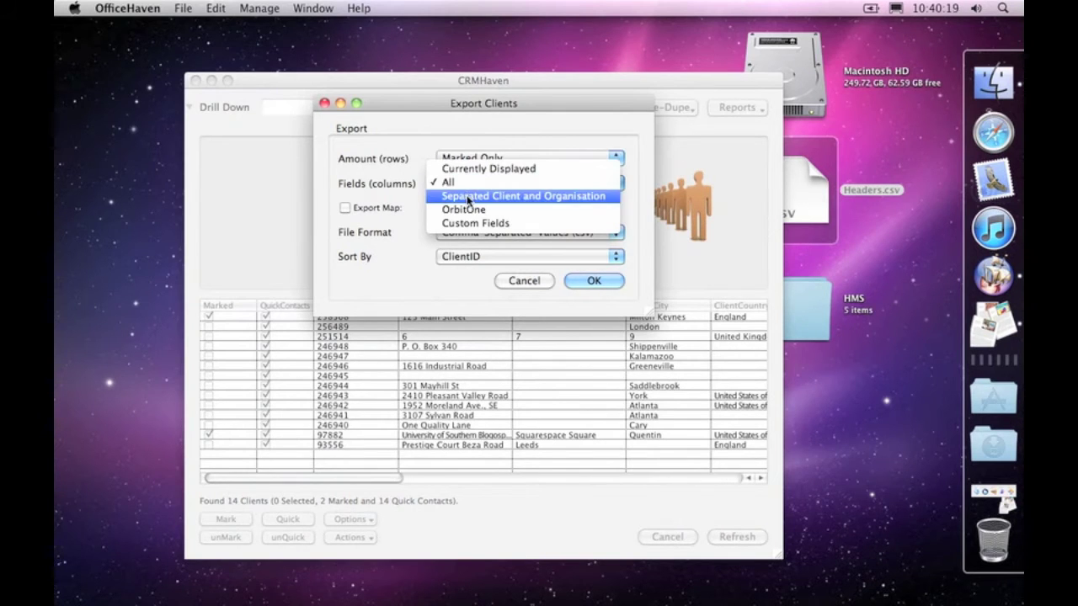
{"action": "left_click", "coordinate": [470, 170]}
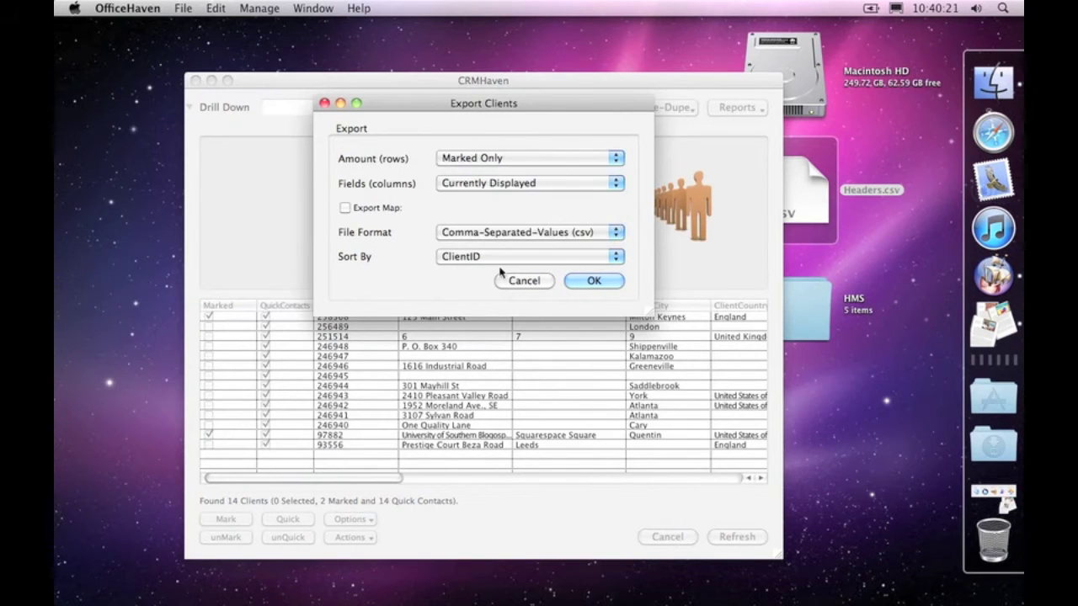
{"action": "left_click_drag", "start_coordinate": [512, 98], "coordinate": [509, 396]}
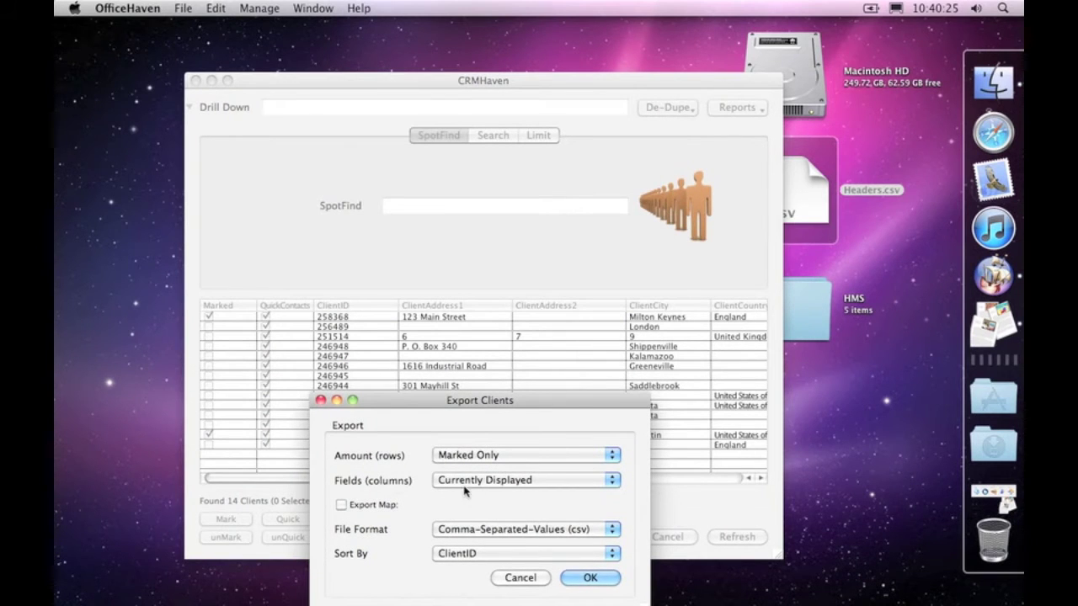
{"action": "left_click_drag", "start_coordinate": [468, 332], "coordinate": [454, 209]}
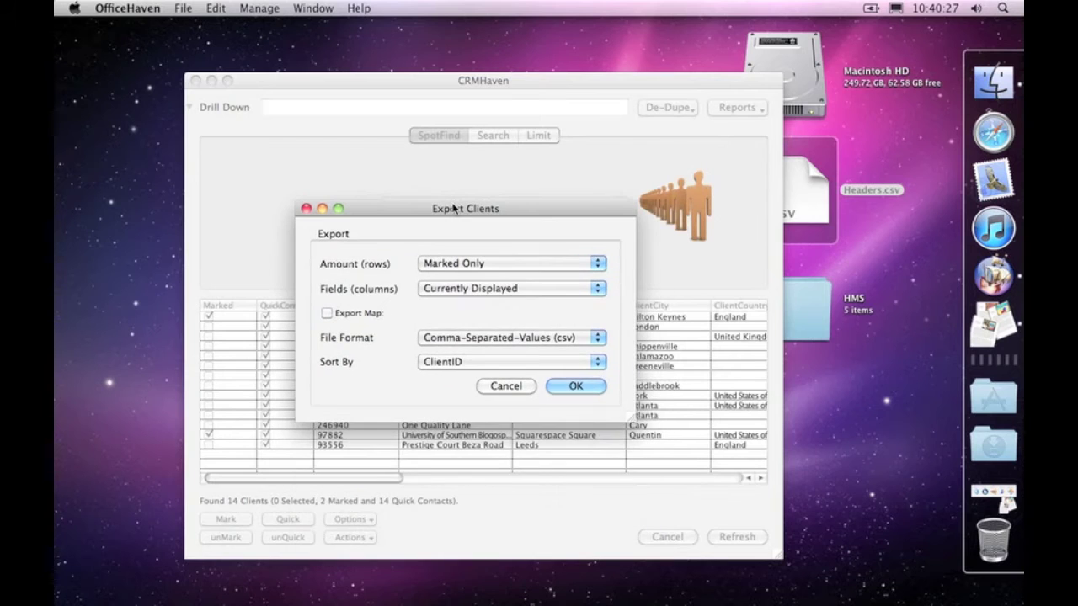
- Run the client export and save it to the Desktop as Current.csv
{"action": "left_click", "coordinate": [577, 386]}
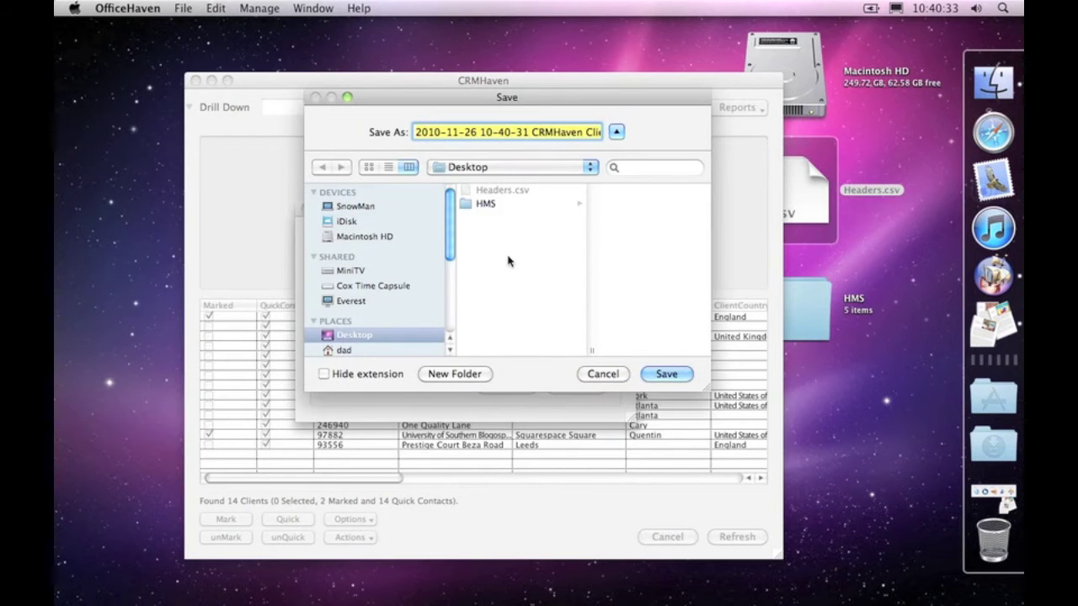
{"action": "type", "text": "Cur.csv"}
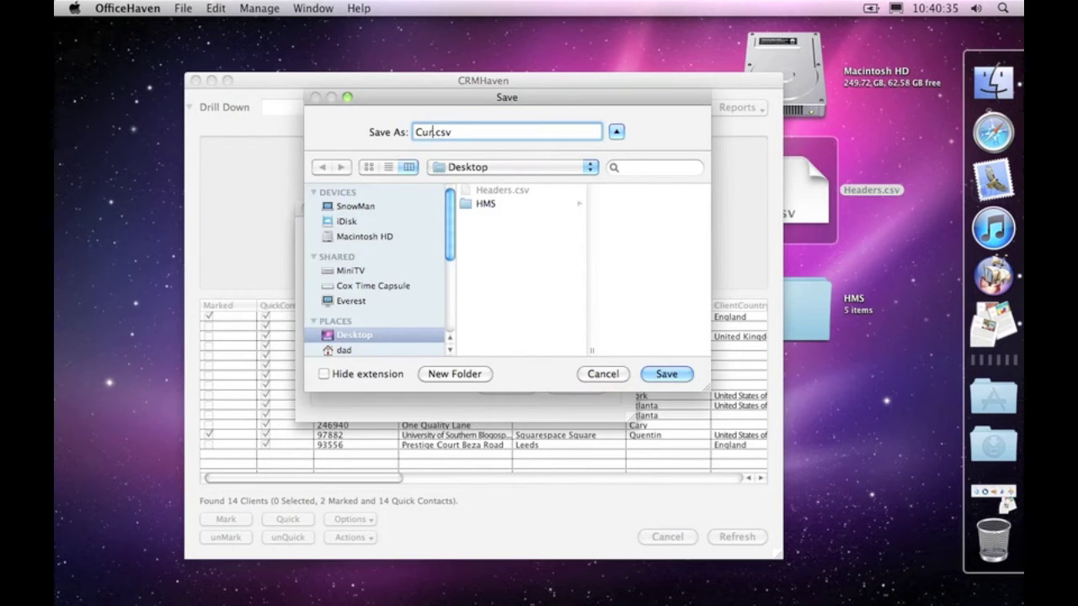
{"action": "type", "text": "rent"}
{"action": "left_click", "coordinate": [655, 375]}
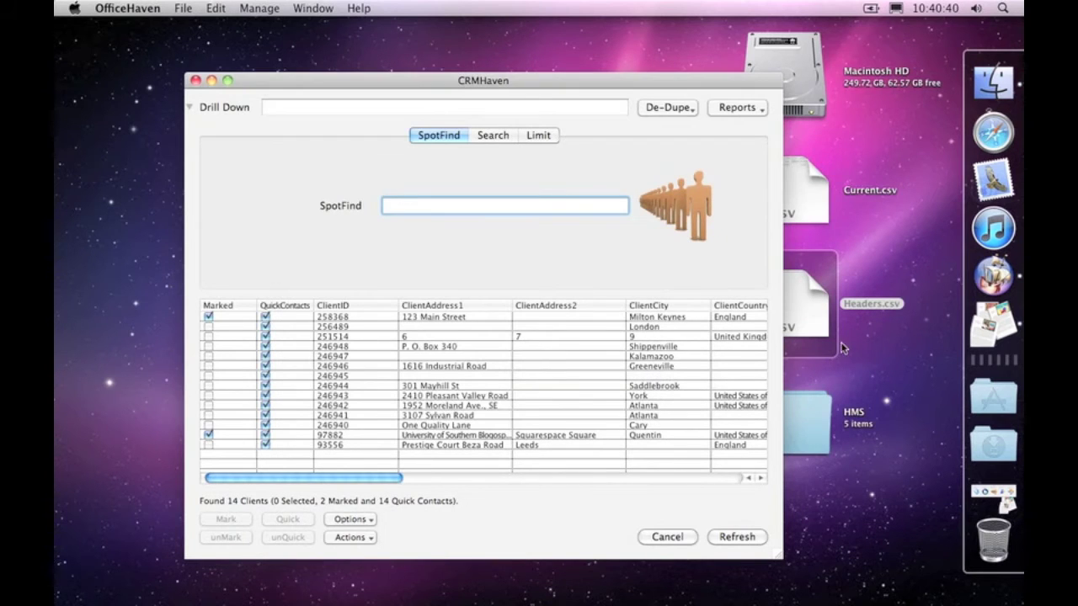
- Open Current.csv from the desktop in NeoOffice Calc and review its header row from ClientID across to WorkPhone
{"action": "double_click", "coordinate": [800, 199]}
{"action": "left_click", "coordinate": [725, 112]}
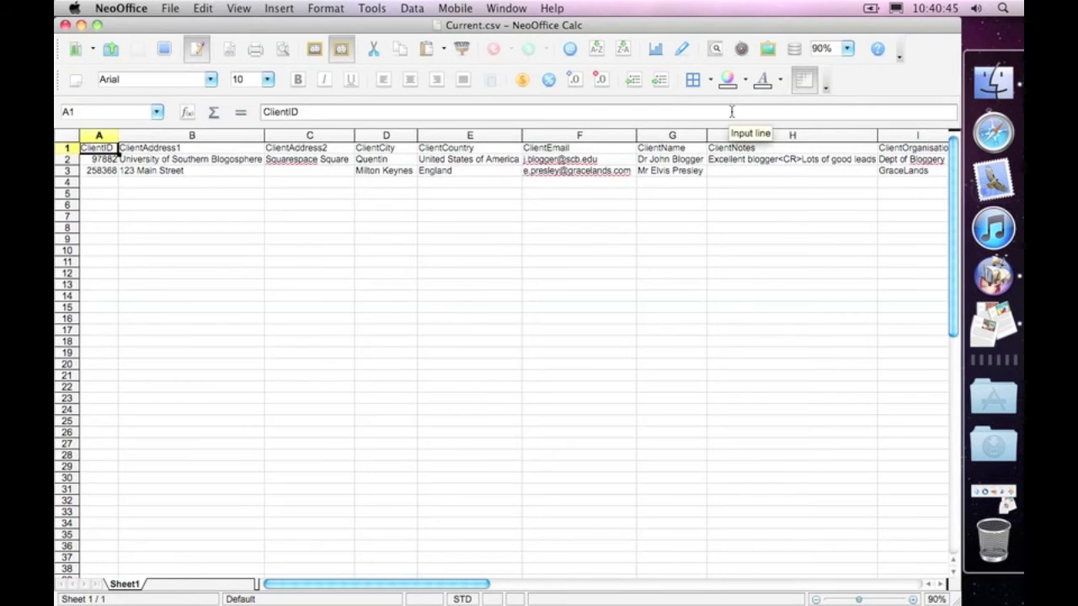
{"action": "key", "text": "Right"}
{"action": "key", "text": "Right"}
{"action": "key", "text": "Right"}
{"action": "key", "text": "Right"}
{"action": "key", "text": "Right"}
{"action": "key", "text": "Right"}
{"action": "key", "text": "Right"}
{"action": "key", "text": "Right"}
{"action": "key", "text": "Right"}
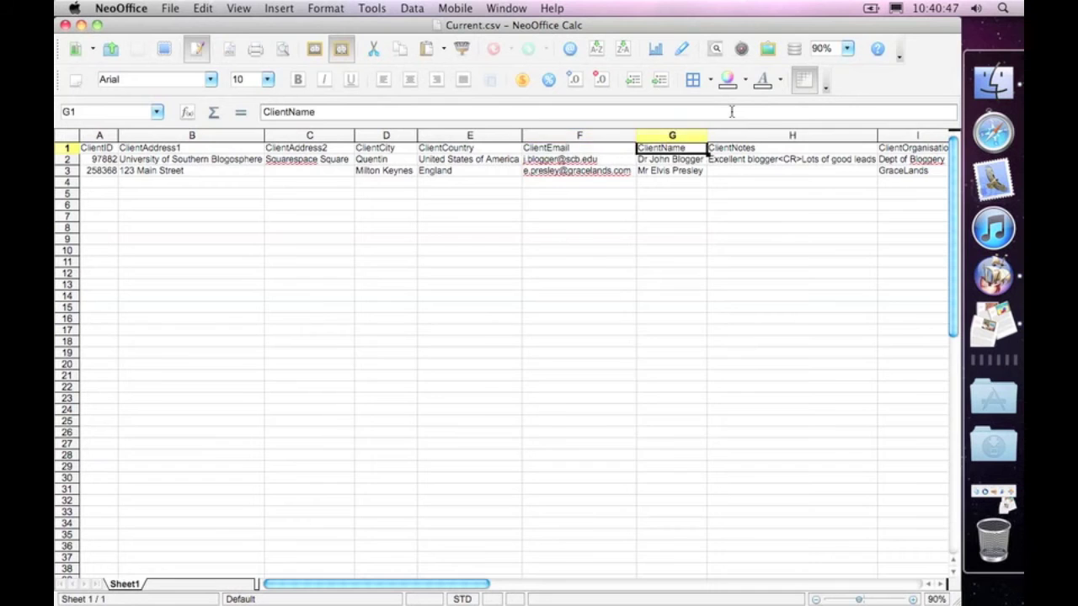
{"action": "key", "text": "Right"}
{"action": "key", "text": "Right"}
{"action": "key", "text": "Right"}
{"action": "key", "text": "Right"}
{"action": "key", "text": "Right"}
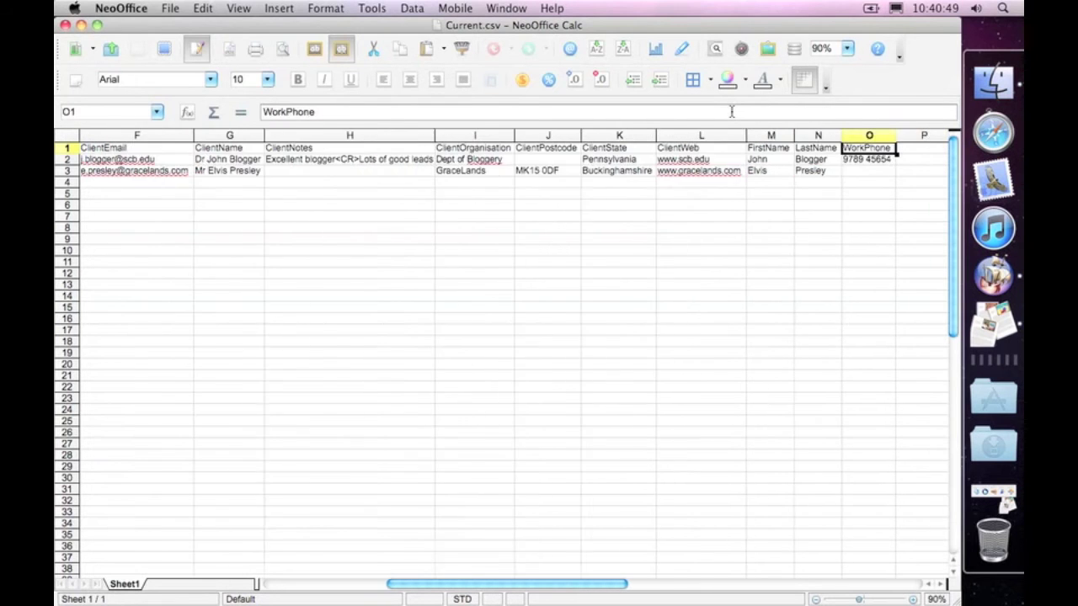
{"action": "key", "text": "Left"}
{"action": "key", "text": "Left"}
{"action": "key", "text": "Left"}
{"action": "key", "text": "Left"}
{"action": "key", "text": "Left"}
{"action": "key", "text": "Left"}
{"action": "key", "text": "Left"}
{"action": "key", "text": "Left"}
{"action": "key", "text": "Left"}
{"action": "key", "text": "Left"}
{"action": "key", "text": "Left"}
{"action": "key", "text": "Left"}
{"action": "key", "text": "Left"}
{"action": "key", "text": "Left"}
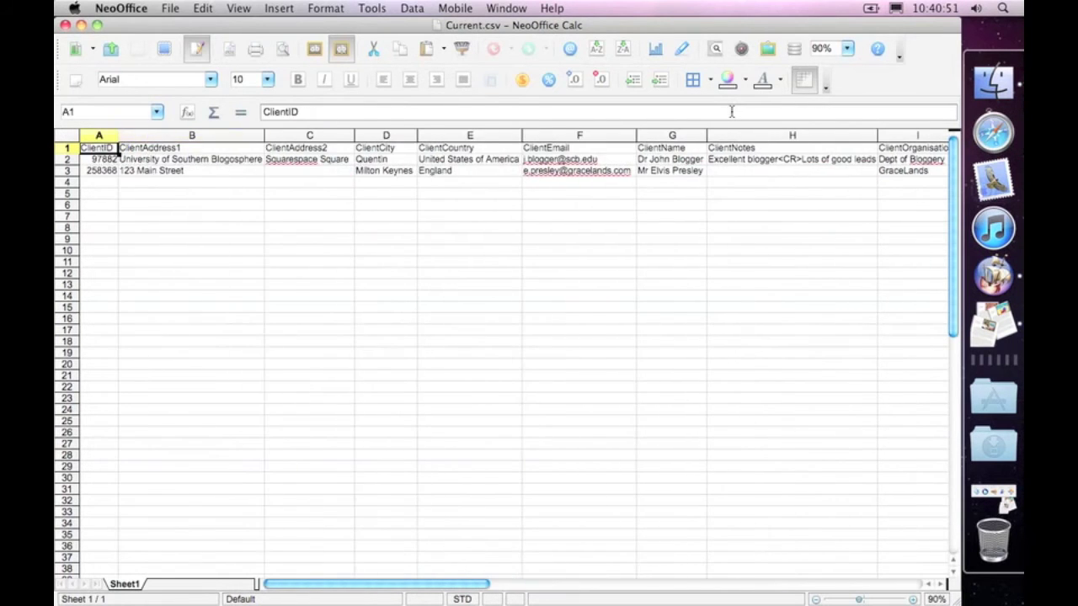
- Examine the exported client rows beneath the headers, particularly the ClientAddress1 and ClientAddress2 cells
{"action": "key", "text": "Right"}
{"action": "key", "text": "Right"}
{"action": "key", "text": "Right"}
{"action": "key", "text": "Left"}
{"action": "key", "text": "Left"}
{"action": "key", "text": "Left"}
{"action": "key", "text": "Down"}
{"action": "key", "text": "Down"}
{"action": "key", "text": "Right"}
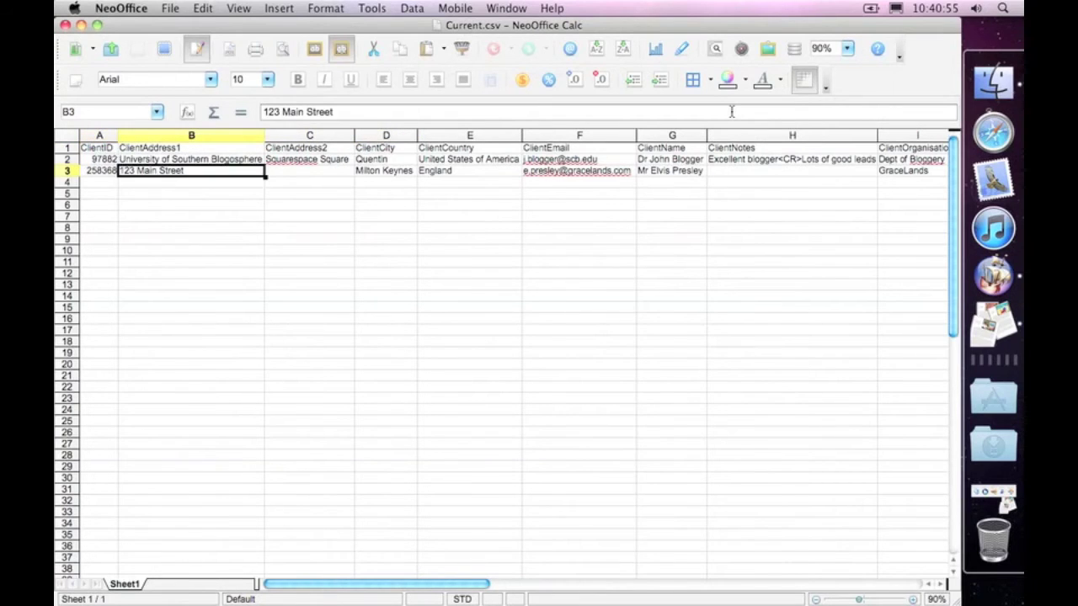
{"action": "key", "text": "Up"}
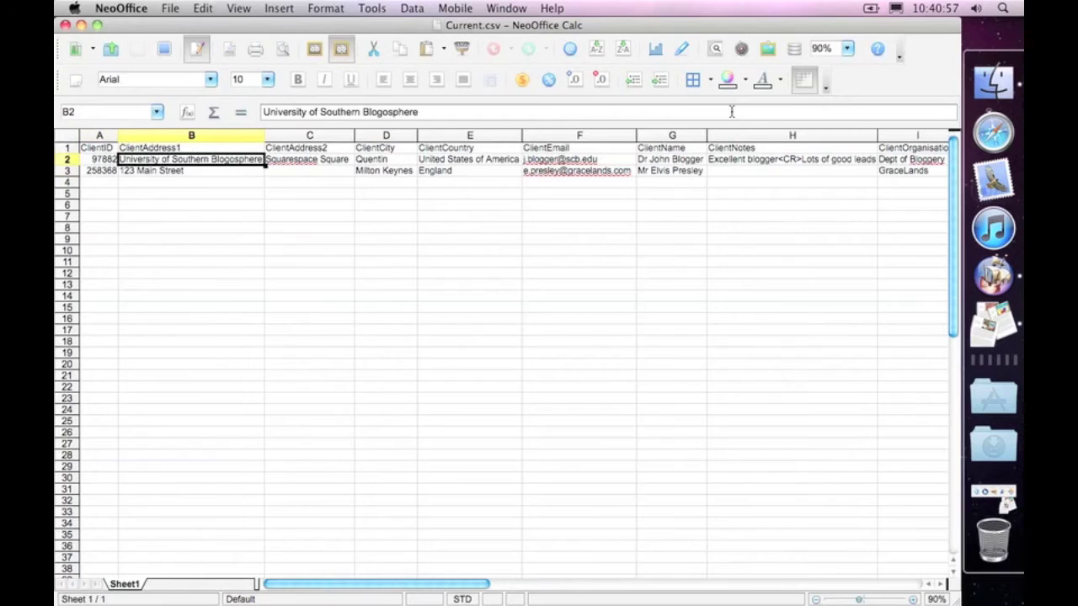
{"action": "key", "text": "Left"}
{"action": "key", "text": "Right"}
{"action": "key", "text": "Right"}
{"action": "key", "text": "Left"}
{"action": "key", "text": "Right"}
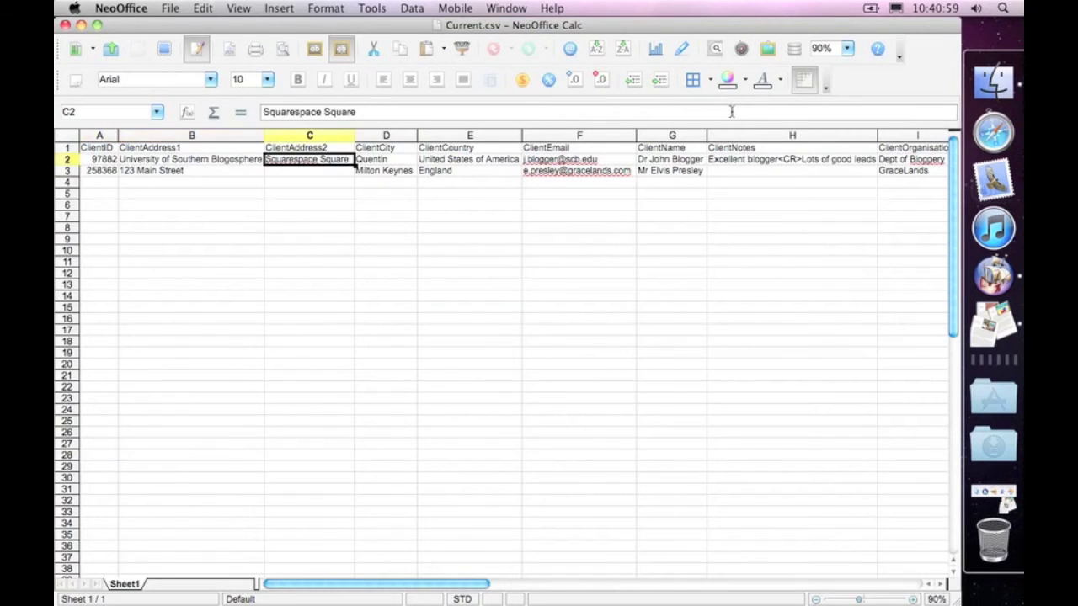
{"action": "key", "text": "Down"}
{"action": "key", "text": "Down"}
{"action": "key", "text": "Left"}
{"action": "key", "text": "Left"}
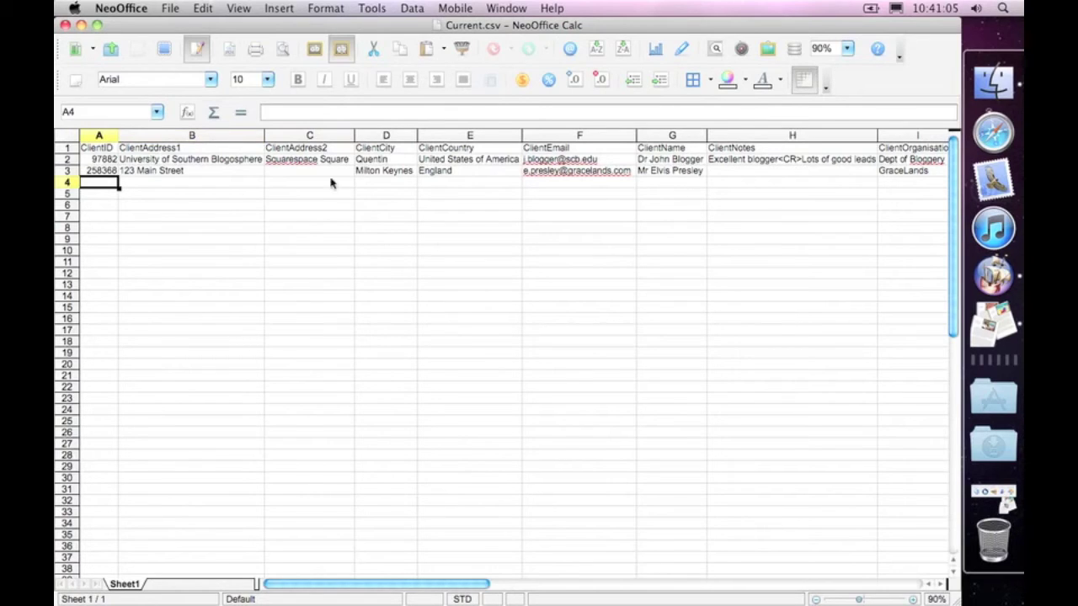
- Look over the row below the exported clients and close the Current.csv spreadsheet
{"action": "key", "text": "Right"}
{"action": "key", "text": "Up"}
{"action": "key", "text": "Down"}
{"action": "key", "text": "Right"}
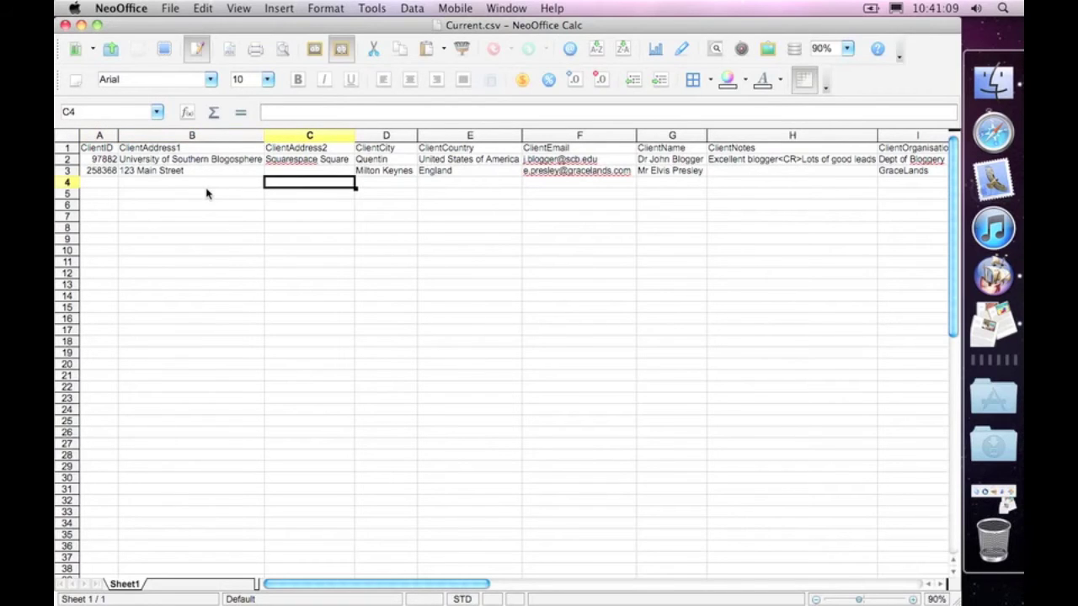
{"action": "key", "text": "Right"}
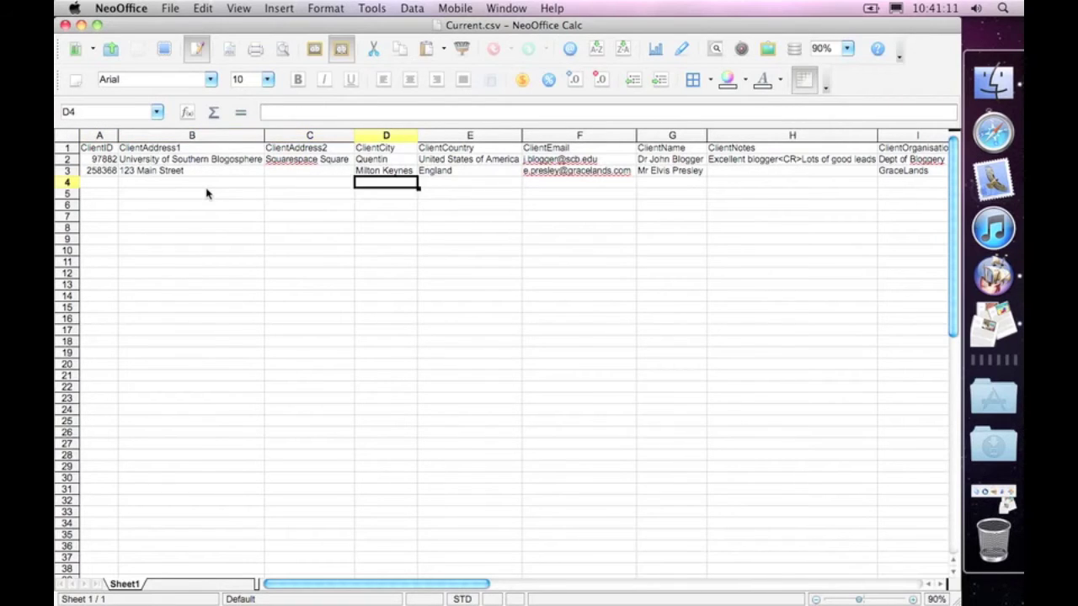
{"action": "scroll", "coordinate": [225, 341], "scroll_direction": "down", "scroll_amount": 9}
{"action": "scroll", "coordinate": [226, 341], "scroll_direction": "up", "scroll_amount": 9}
{"action": "left_click", "coordinate": [123, 8]}
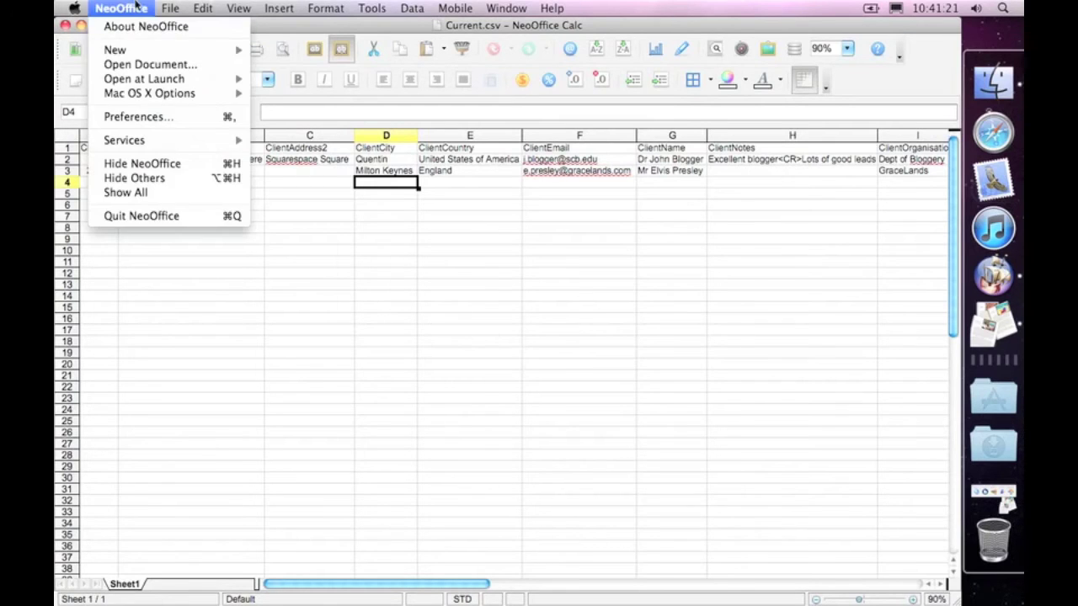
{"action": "left_click", "coordinate": [135, 6]}
{"action": "left_click", "coordinate": [64, 25]}
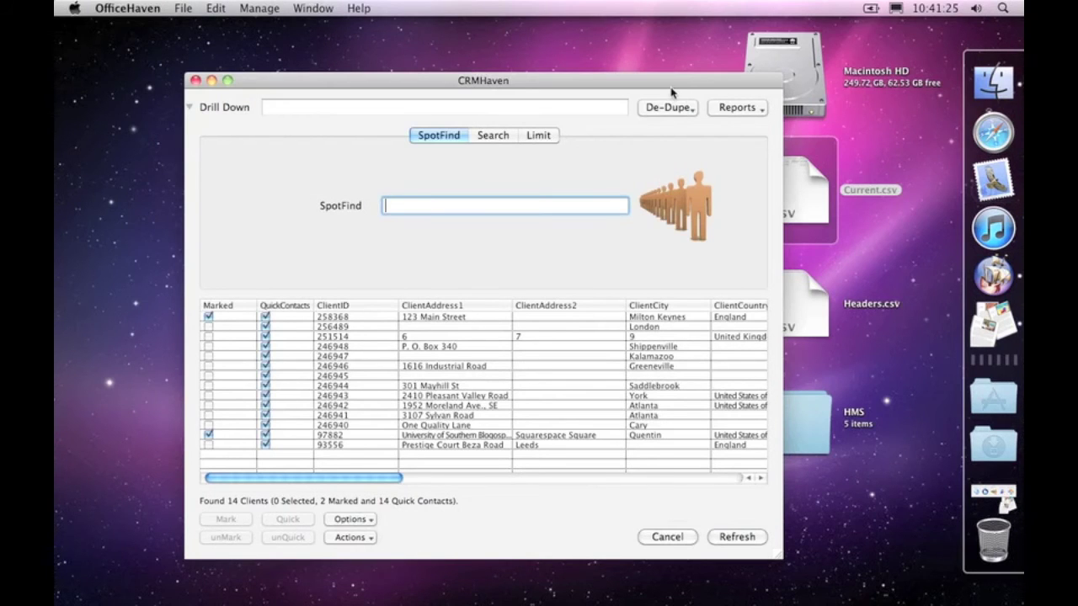
- Return to OfficeHaven and move the CRMHaven window aside to uncover the CSV files on the desktop
{"action": "left_click_drag", "start_coordinate": [672, 81], "coordinate": [610, 81]}
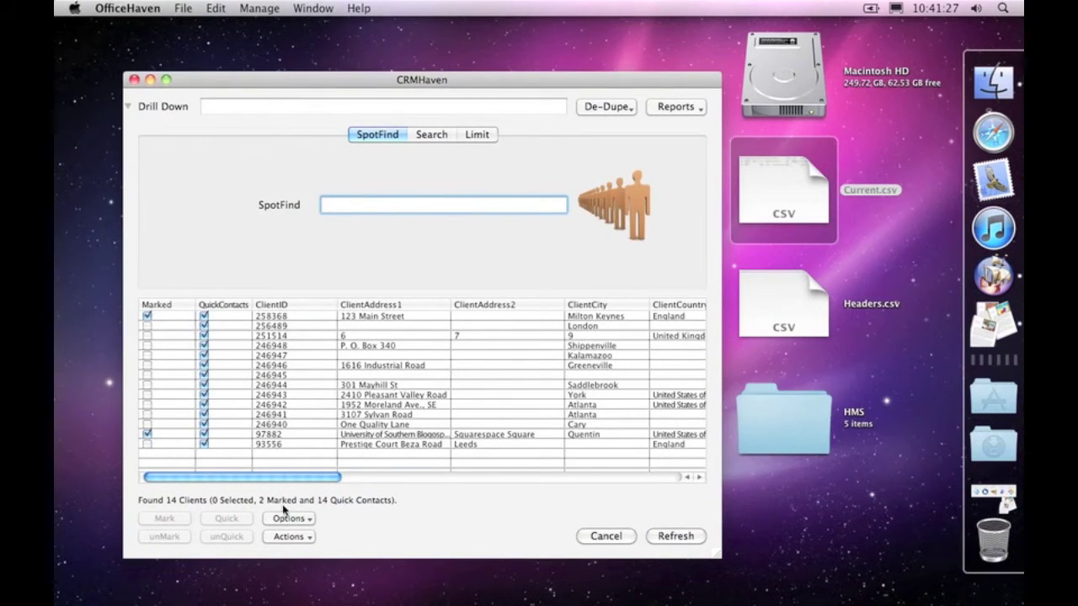
{"action": "left_click", "coordinate": [895, 165]}
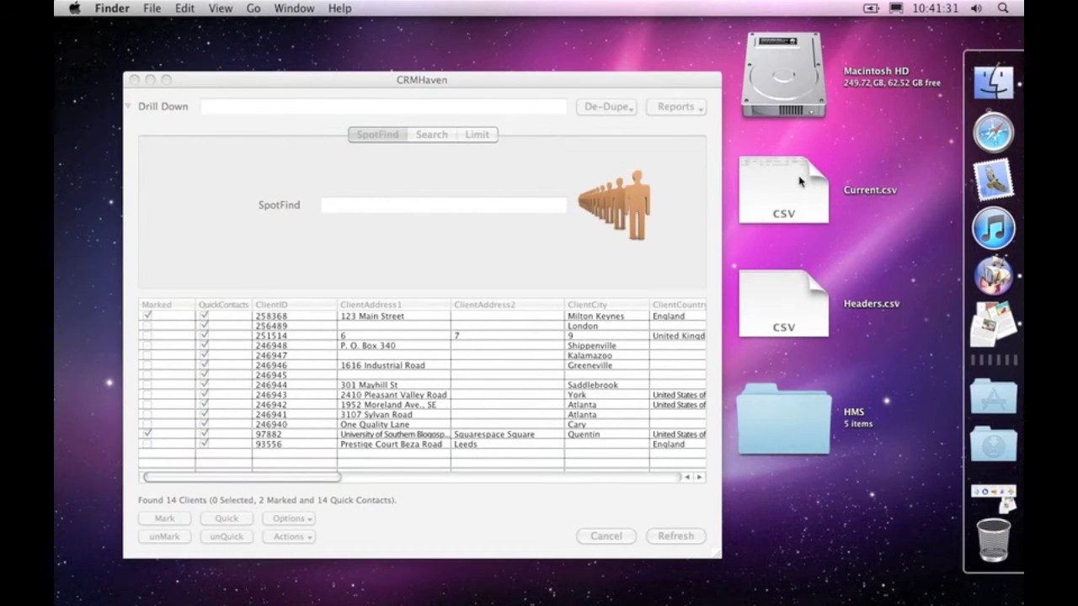
{"action": "left_click", "coordinate": [408, 513]}
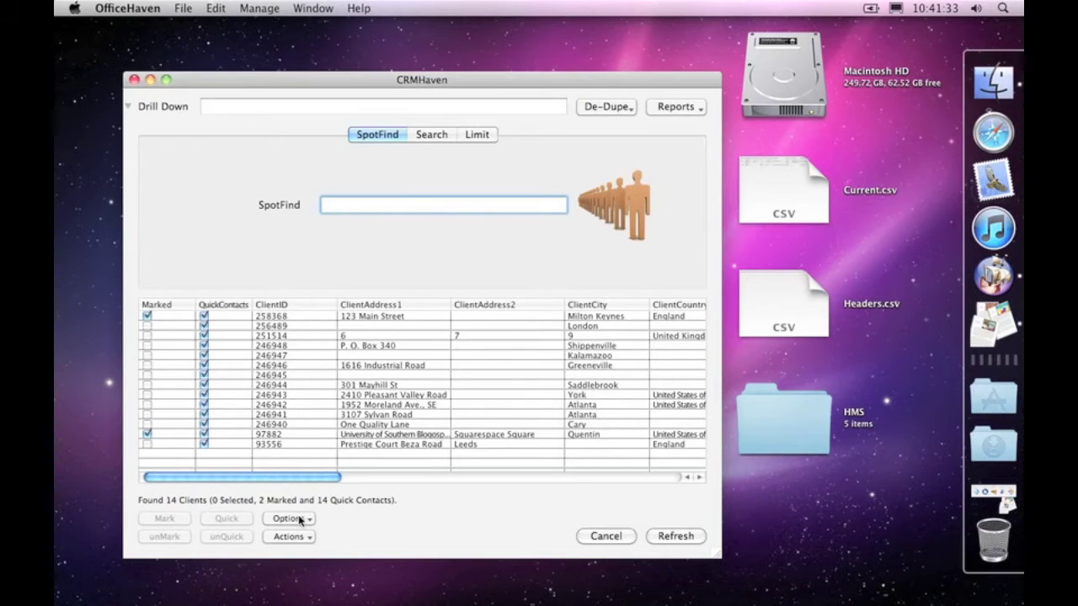
- Start a client import, choose Current.csv from the Desktop as the import file, and preview its records
{"action": "left_click", "coordinate": [303, 519]}
{"action": "left_click", "coordinate": [328, 321]}
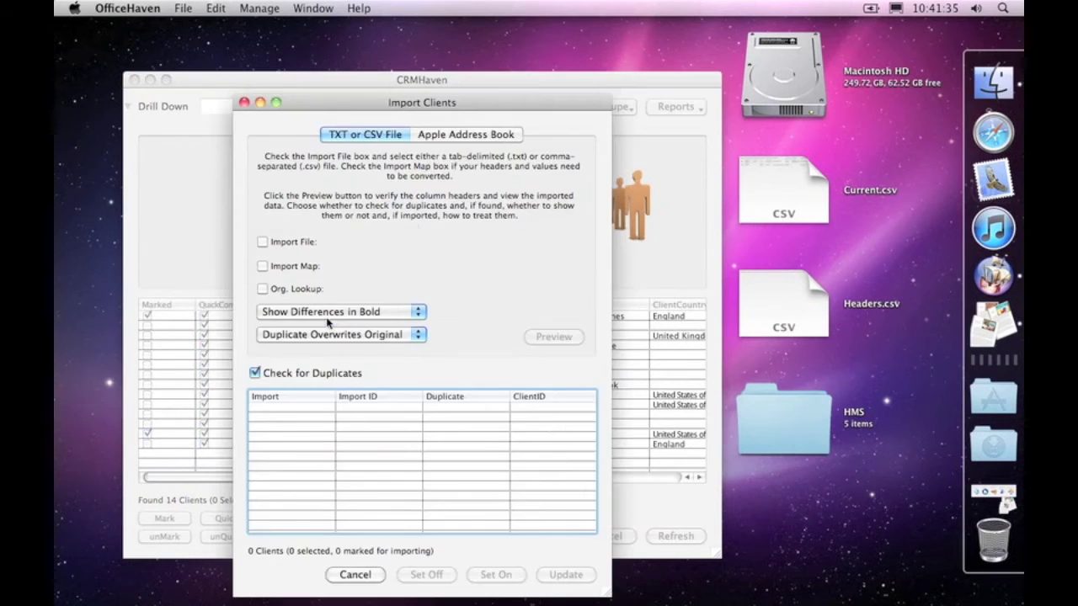
{"action": "left_click", "coordinate": [287, 244]}
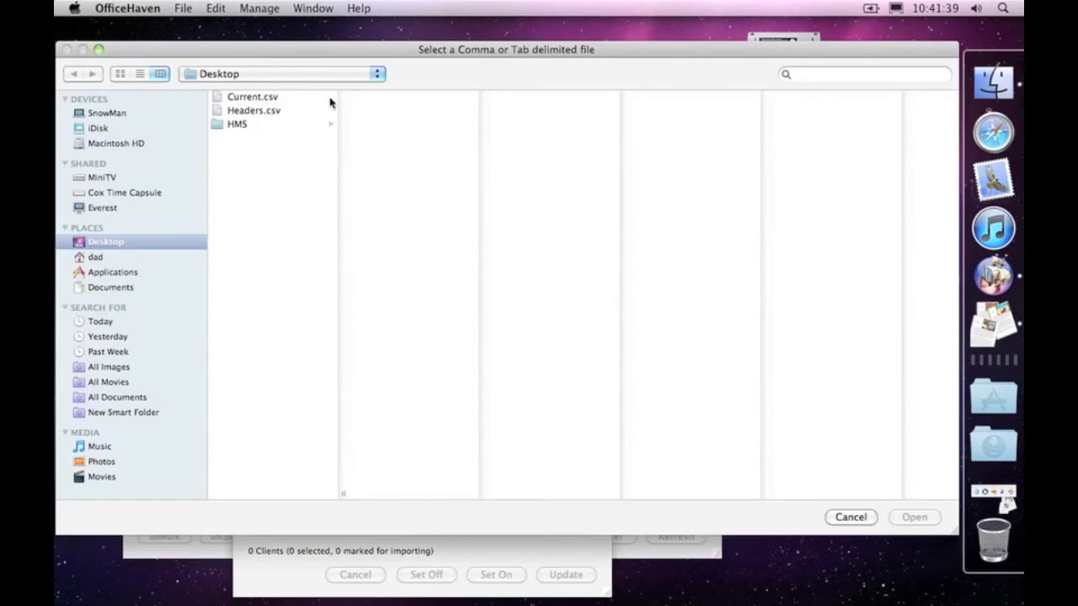
{"action": "left_click", "coordinate": [253, 97]}
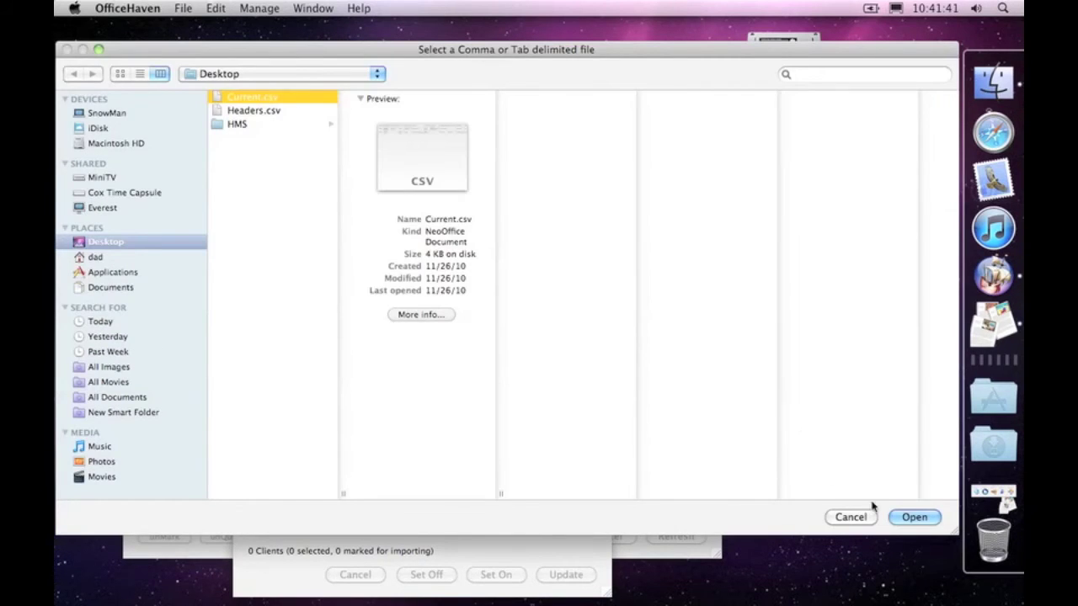
{"action": "left_click", "coordinate": [915, 517]}
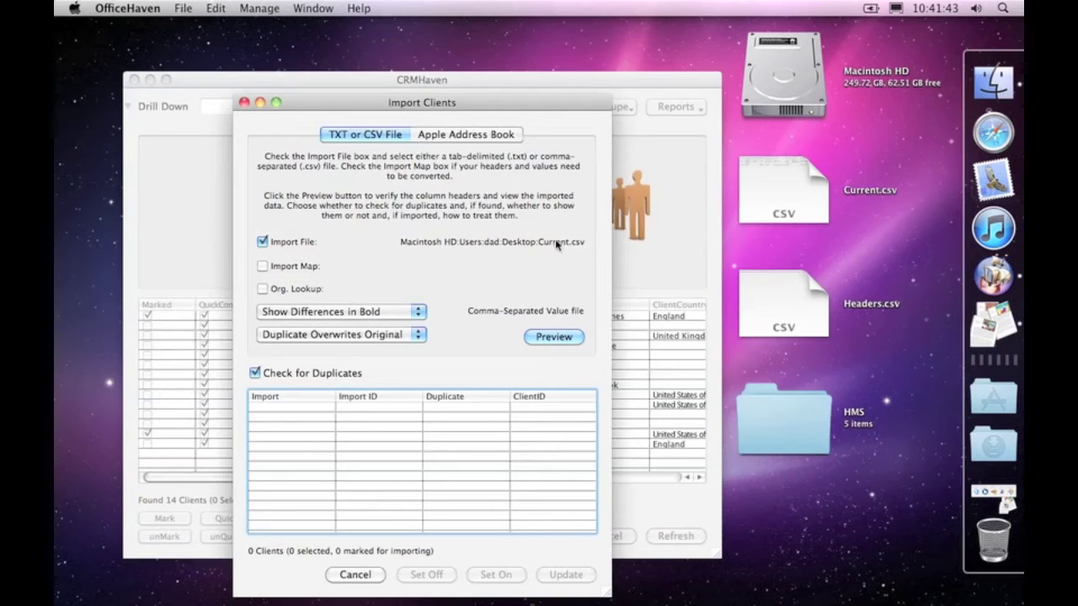
{"action": "left_click", "coordinate": [565, 338]}
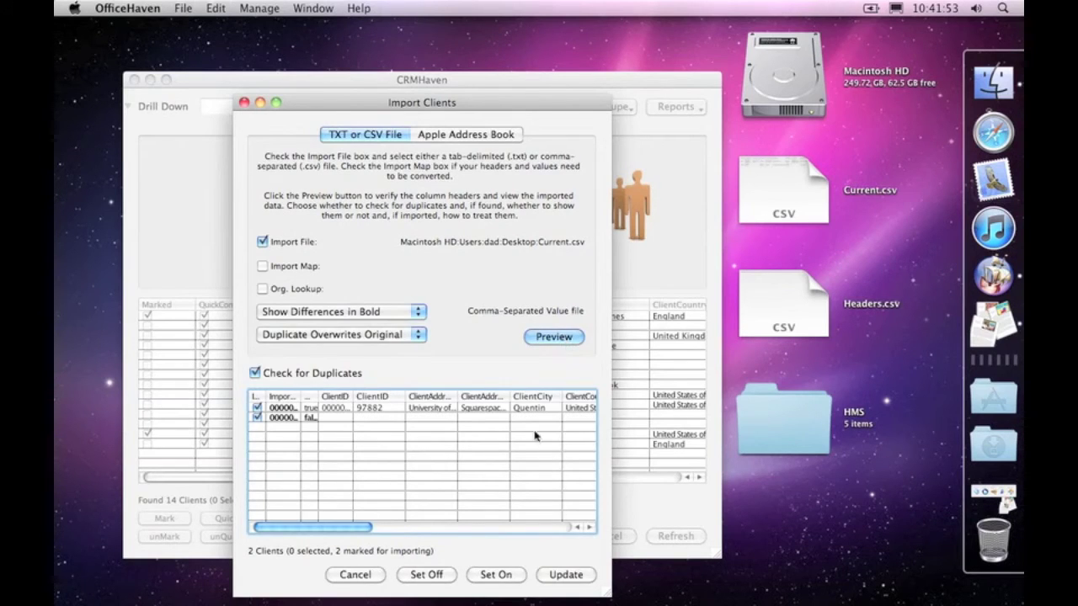
- Enlarge the Import Clients window and exclude the second previewed record from the import
{"action": "left_click_drag", "start_coordinate": [608, 593], "coordinate": [903, 581]}
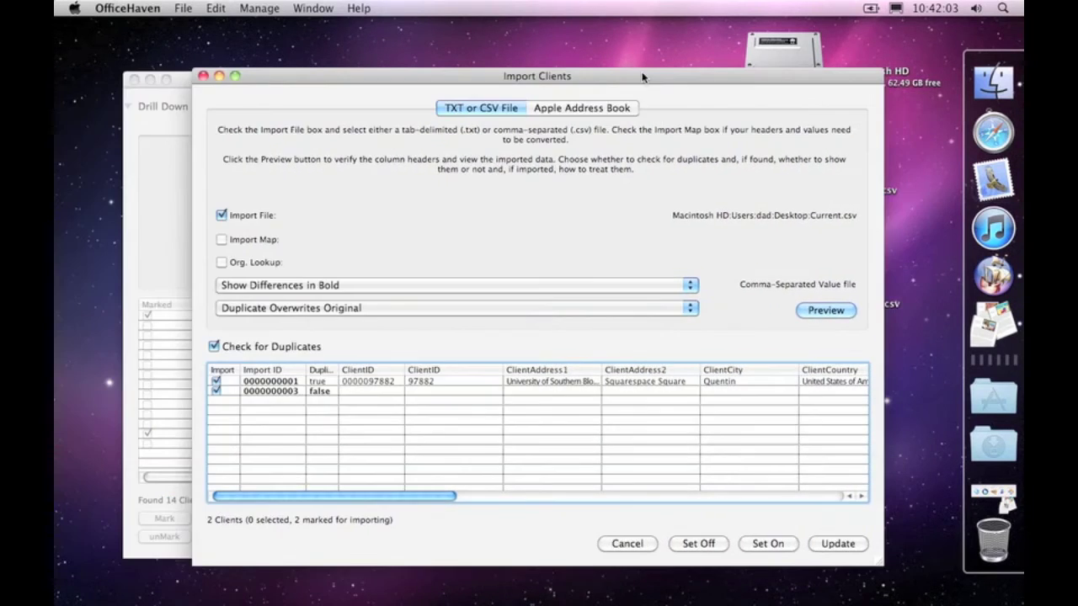
{"action": "left_click", "coordinate": [215, 391]}
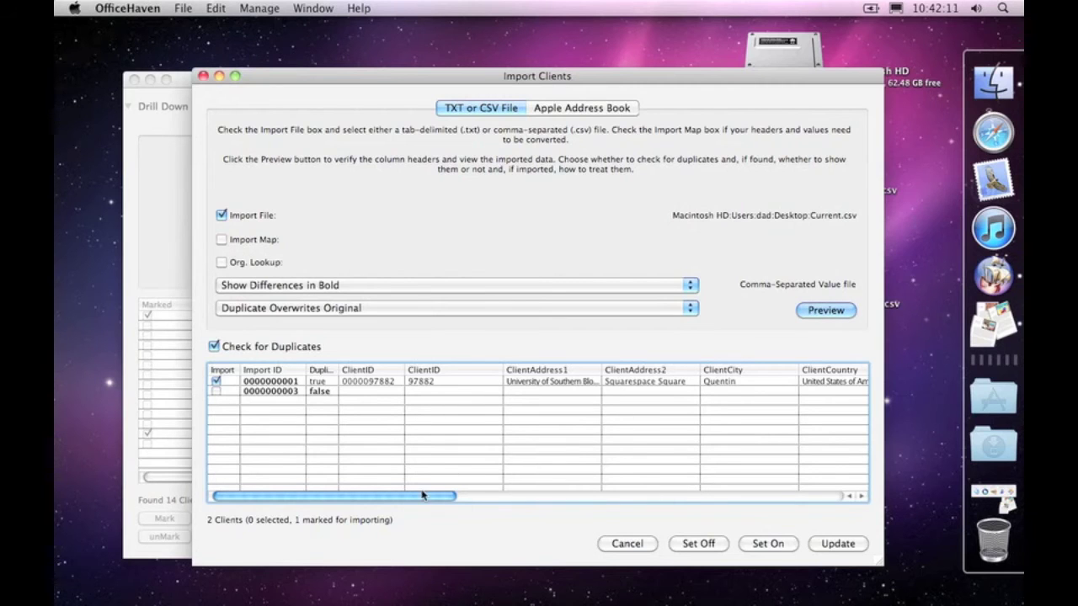
- Review the previewed record's fields for differences, widening the ClientNotes column to read more of the notes
{"action": "scroll", "coordinate": [505, 429], "scroll_direction": "right", "scroll_amount": 10}
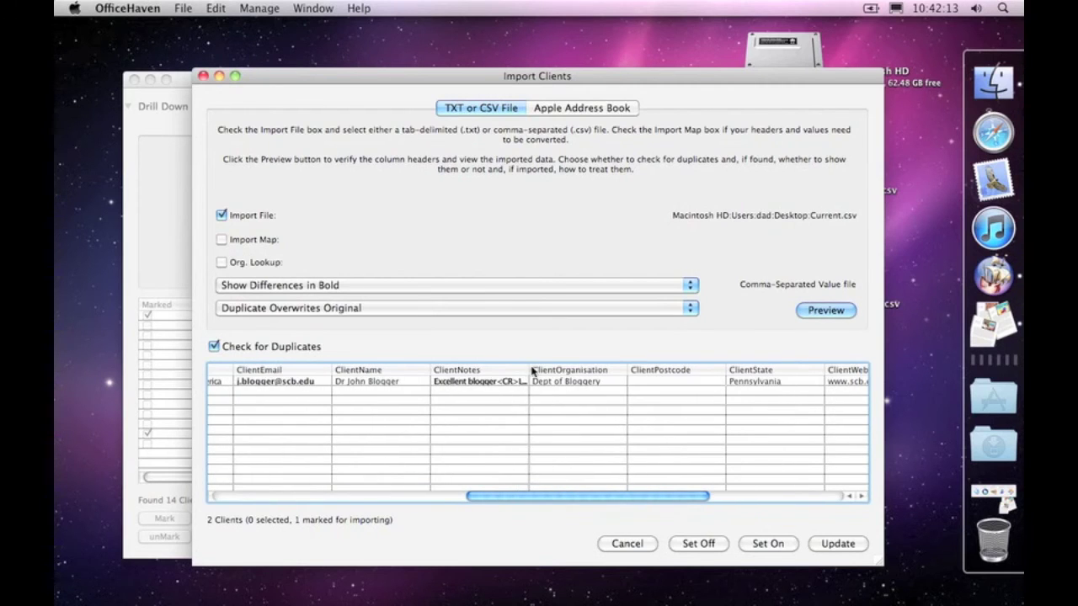
{"action": "left_click_drag", "start_coordinate": [529, 370], "coordinate": [568, 369]}
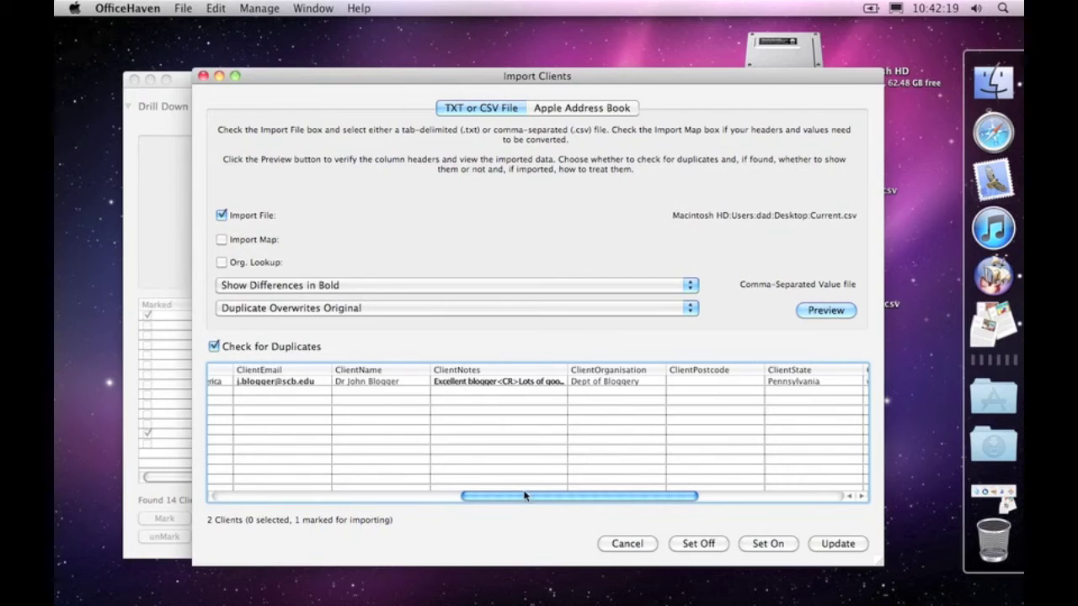
{"action": "mouse_move", "coordinate": [526, 497]}
{"action": "left_mouse_down"}
{"action": "mouse_move", "coordinate": [480, 499]}
{"action": "mouse_move", "coordinate": [539, 500]}
{"action": "left_mouse_up"}
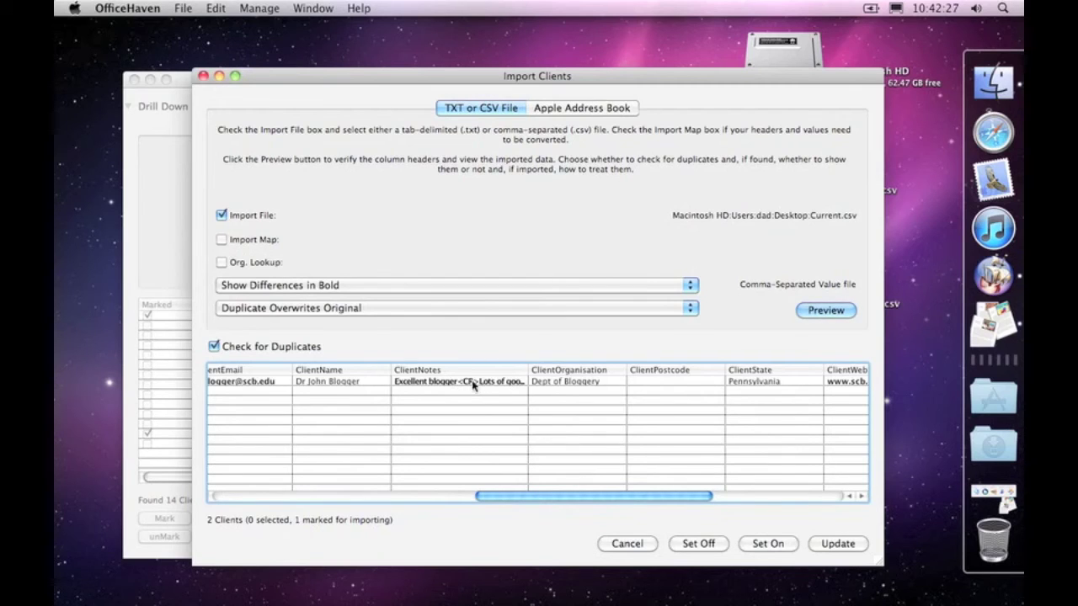
{"action": "left_click_drag", "start_coordinate": [509, 497], "coordinate": [469, 498]}
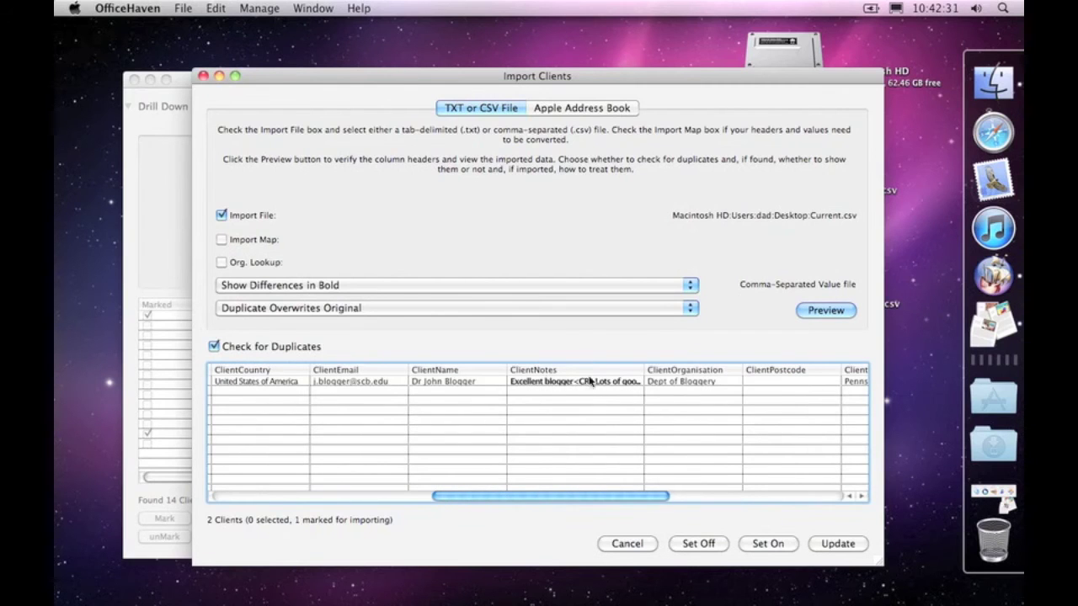
{"action": "left_click_drag", "start_coordinate": [538, 500], "coordinate": [250, 501]}
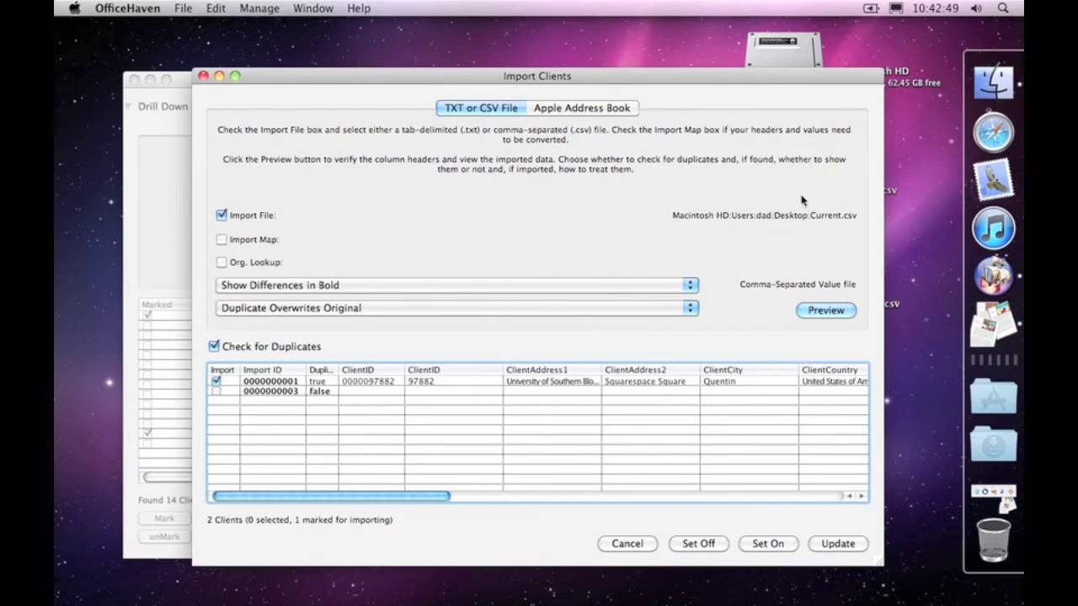
- Narrow the Import Clients window, recheck Current.csv in NeoOffice Calc, and close it to return to the import preview
{"action": "left_click_drag", "start_coordinate": [878, 560], "coordinate": [652, 554]}
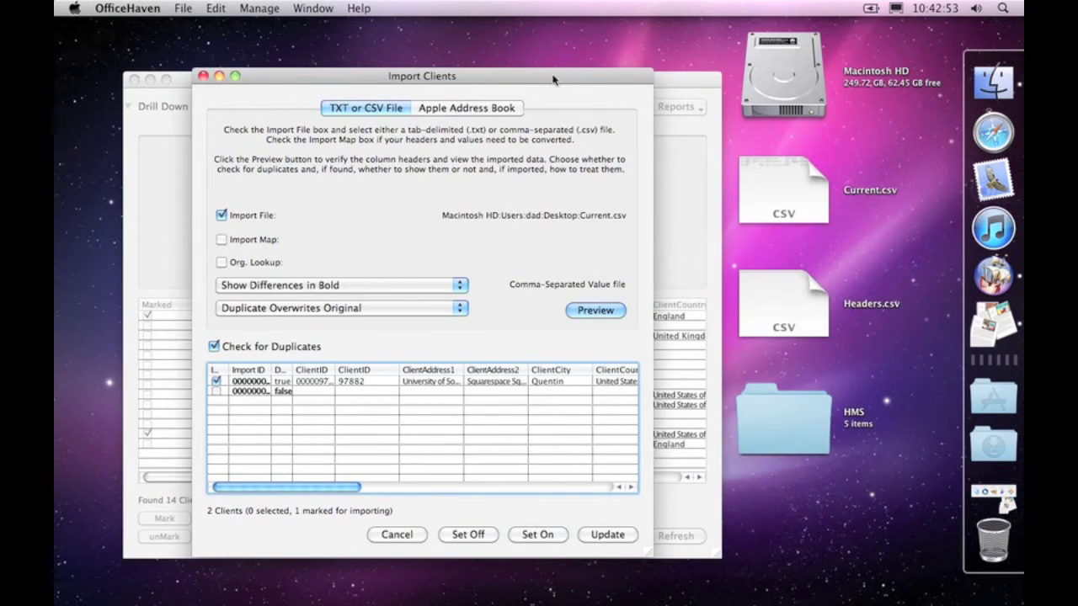
{"action": "double_click", "coordinate": [806, 187]}
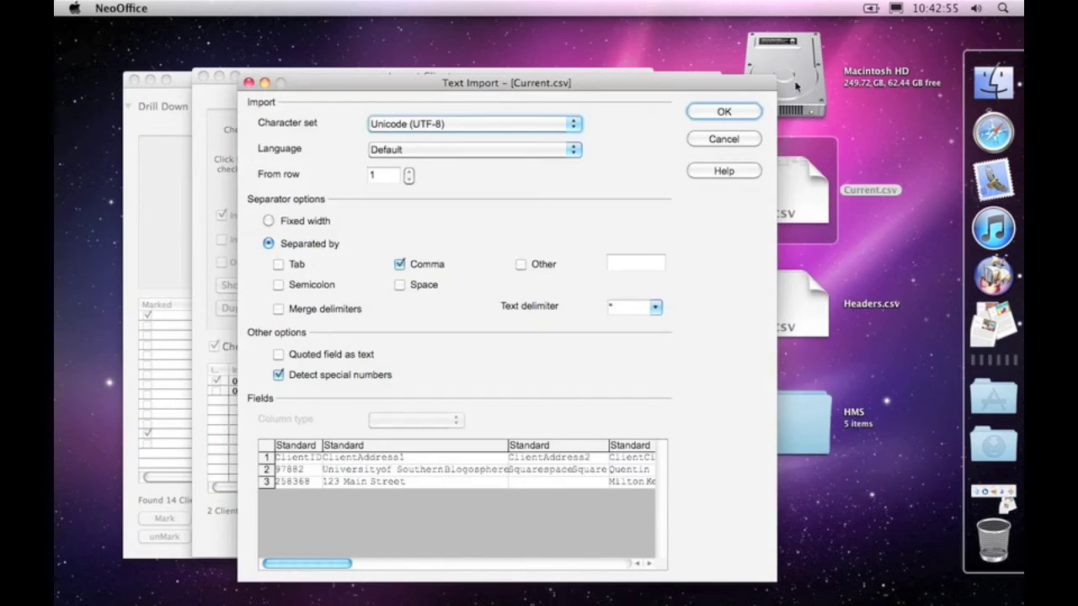
{"action": "left_click", "coordinate": [751, 111]}
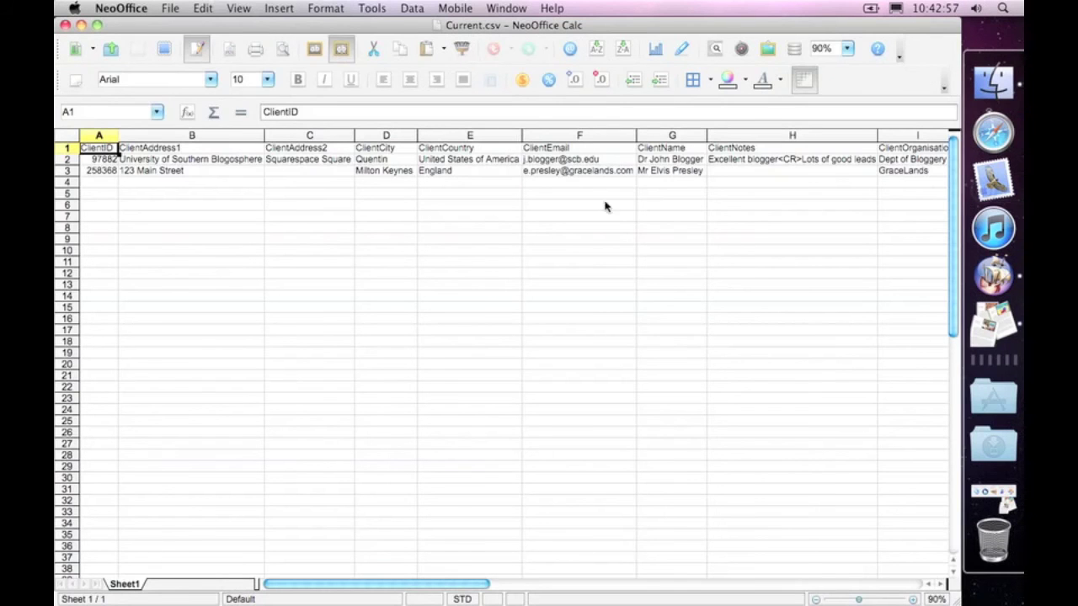
{"action": "left_click", "coordinate": [65, 25]}
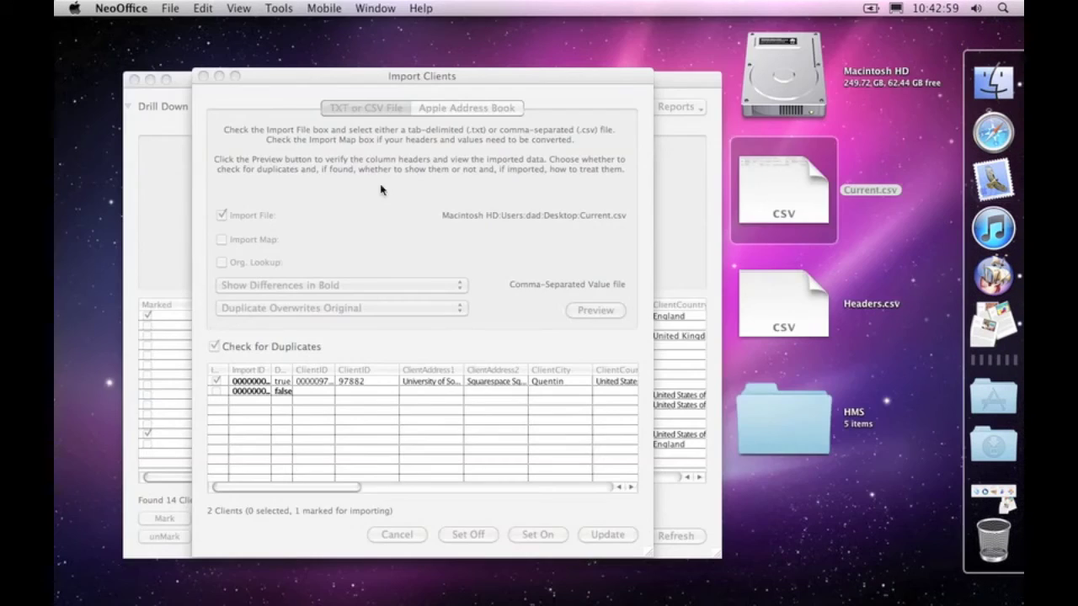
{"action": "left_click", "coordinate": [471, 234]}
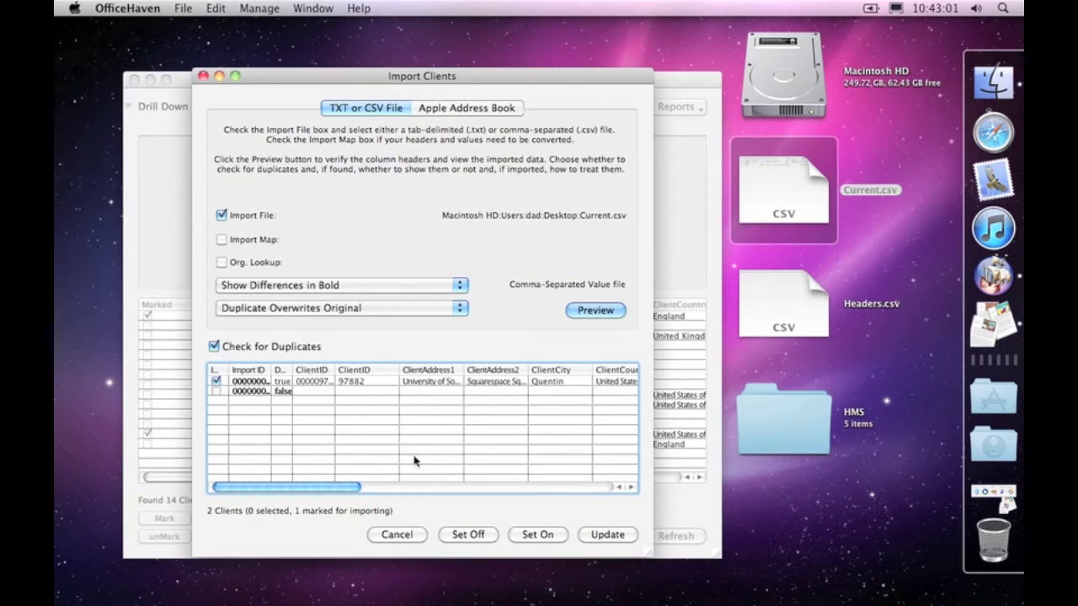
- Widen the Duplicate, Import ID and first ClientID columns of the import preview to show their full contents
{"action": "mouse_move", "coordinate": [297, 497]}
{"action": "left_mouse_down"}
{"action": "mouse_move", "coordinate": [611, 497]}
{"action": "mouse_move", "coordinate": [282, 497]}
{"action": "left_mouse_up"}
{"action": "left_click_drag", "start_coordinate": [293, 371], "coordinate": [346, 371]}
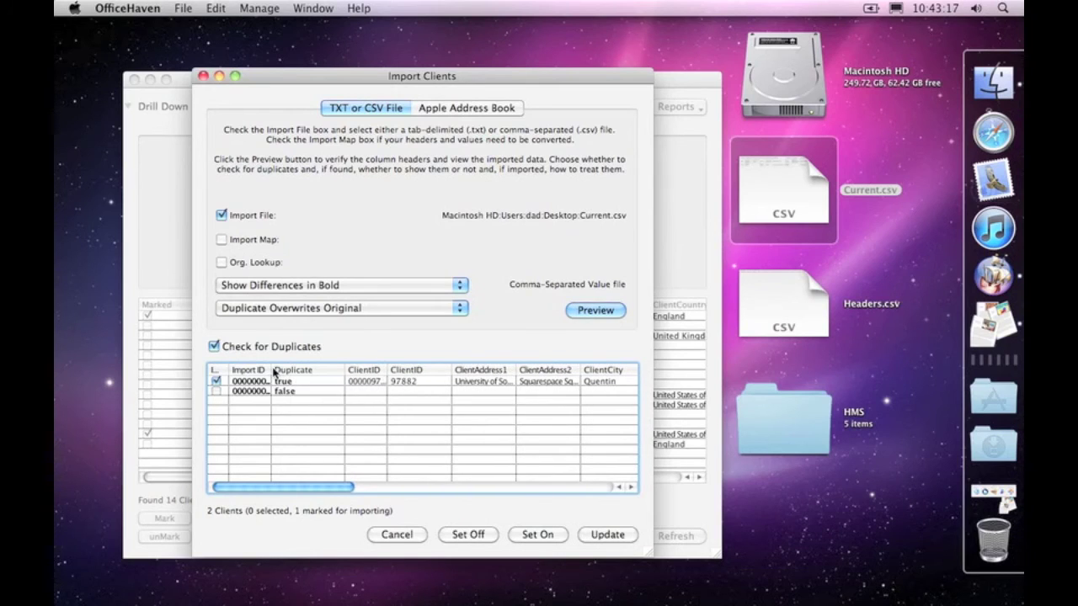
{"action": "left_click_drag", "start_coordinate": [271, 369], "coordinate": [301, 371]}
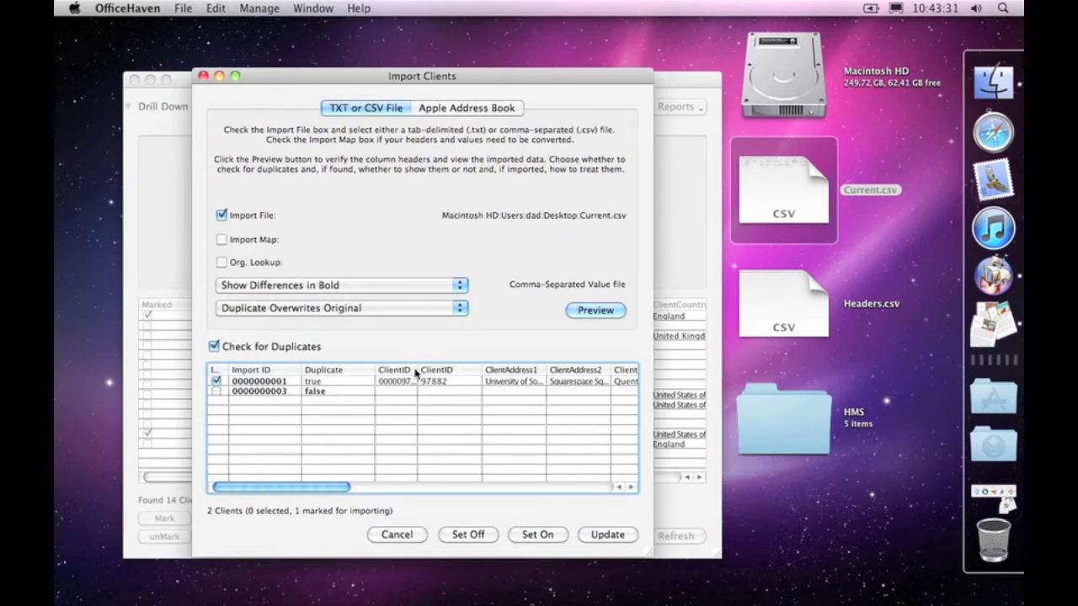
{"action": "left_click_drag", "start_coordinate": [418, 371], "coordinate": [472, 369]}
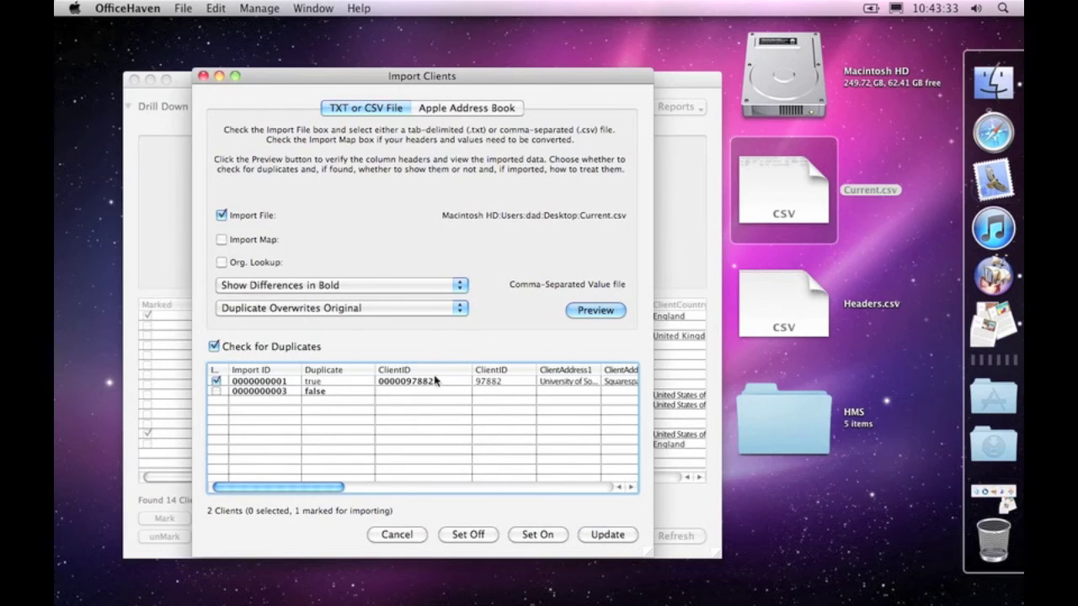